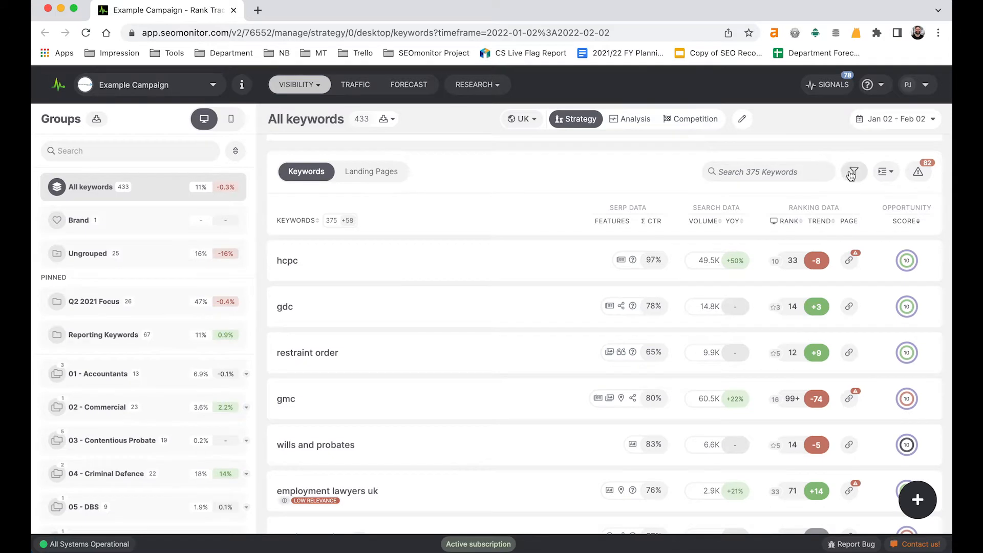
Step: Filter the keywords by the desktop SERP feature Featured Snippet, requiring the website to be featured, and apply the filter
{"action": "left_click", "coordinate": [851, 175]}
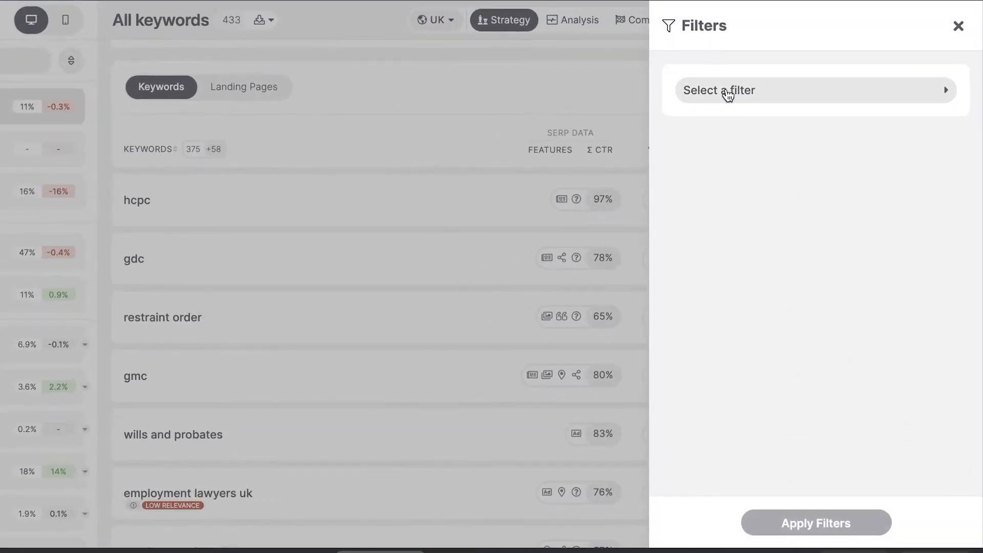
{"action": "left_click", "coordinate": [752, 175]}
{"action": "scroll", "coordinate": [751, 379], "scroll_direction": "down", "scroll_amount": 10}
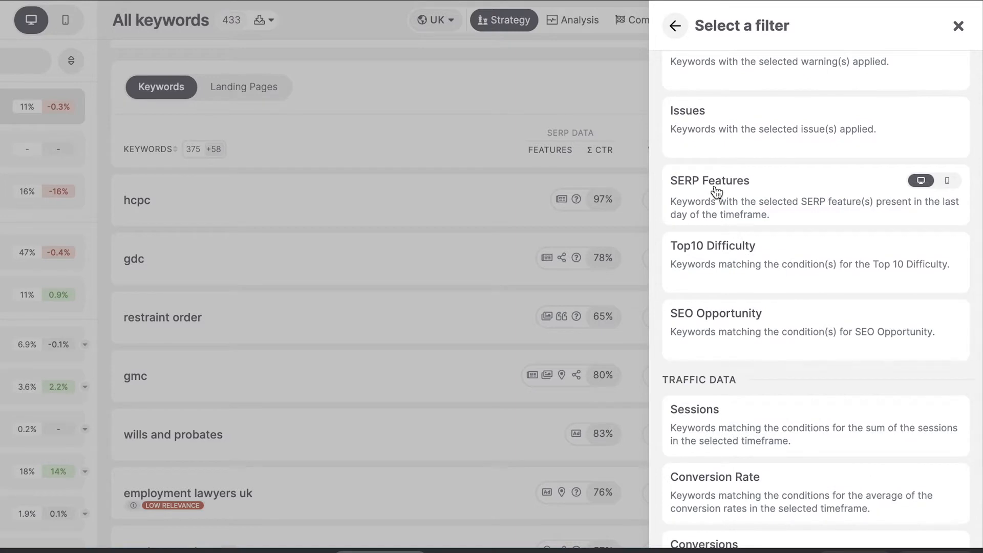
{"action": "left_click", "coordinate": [715, 190]}
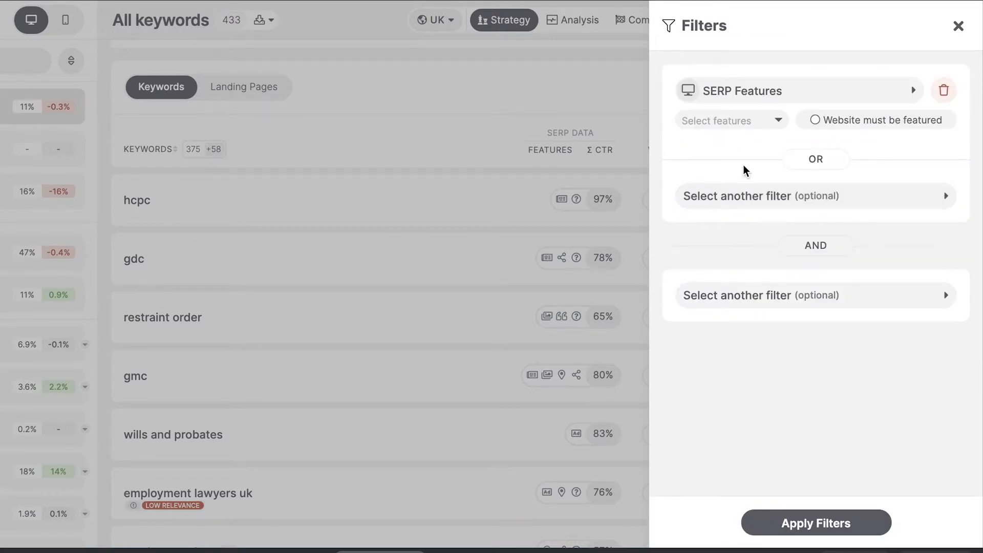
{"action": "left_click", "coordinate": [779, 122]}
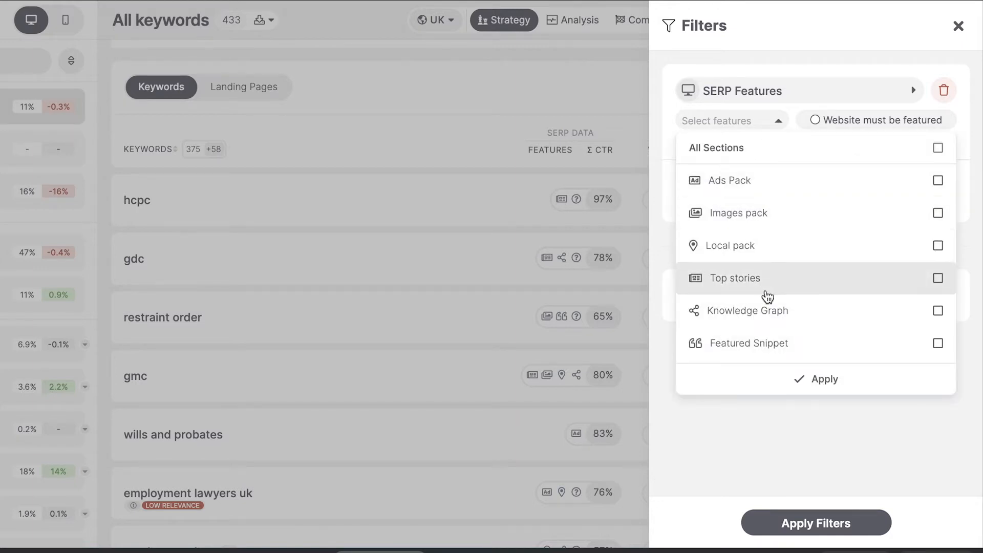
{"action": "left_click", "coordinate": [938, 344]}
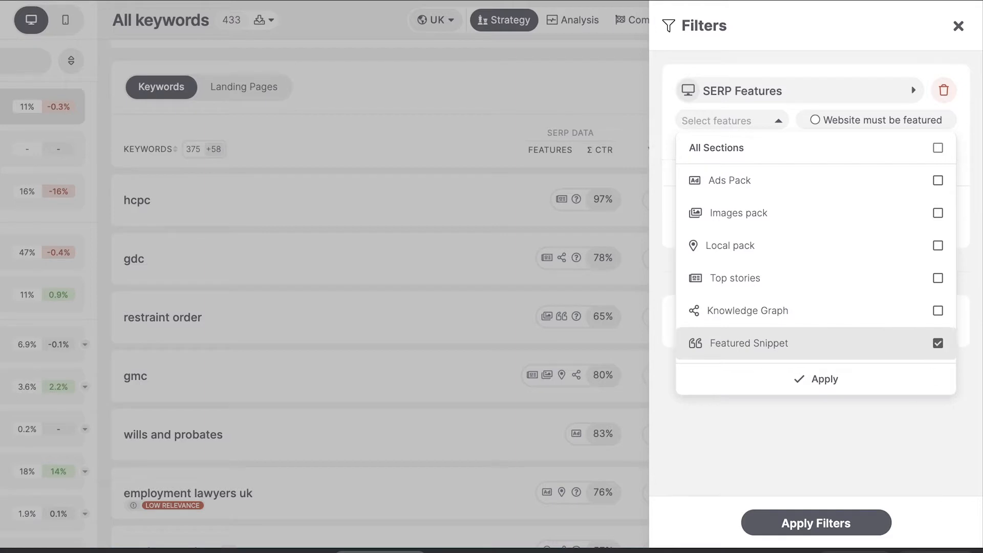
{"action": "left_click", "coordinate": [831, 385]}
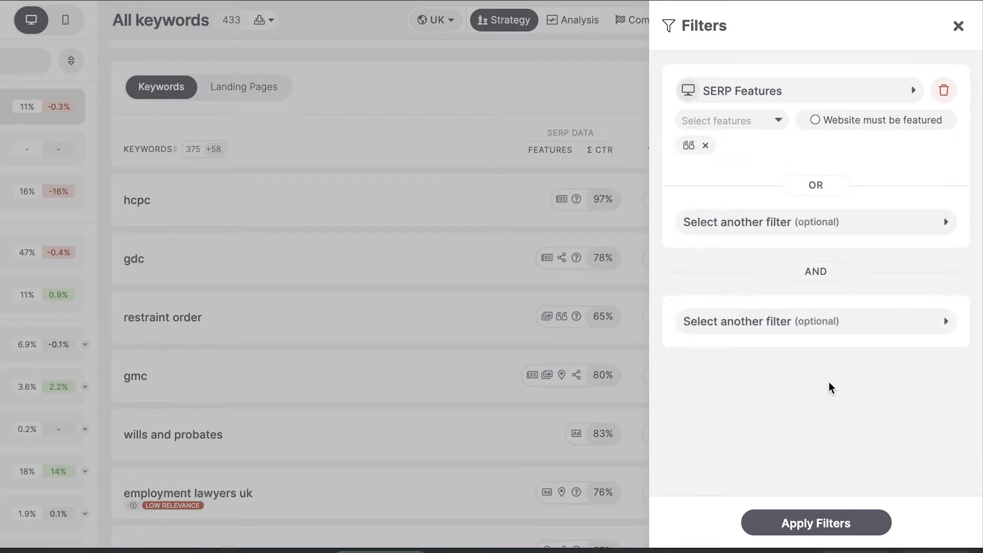
{"action": "left_click", "coordinate": [844, 127]}
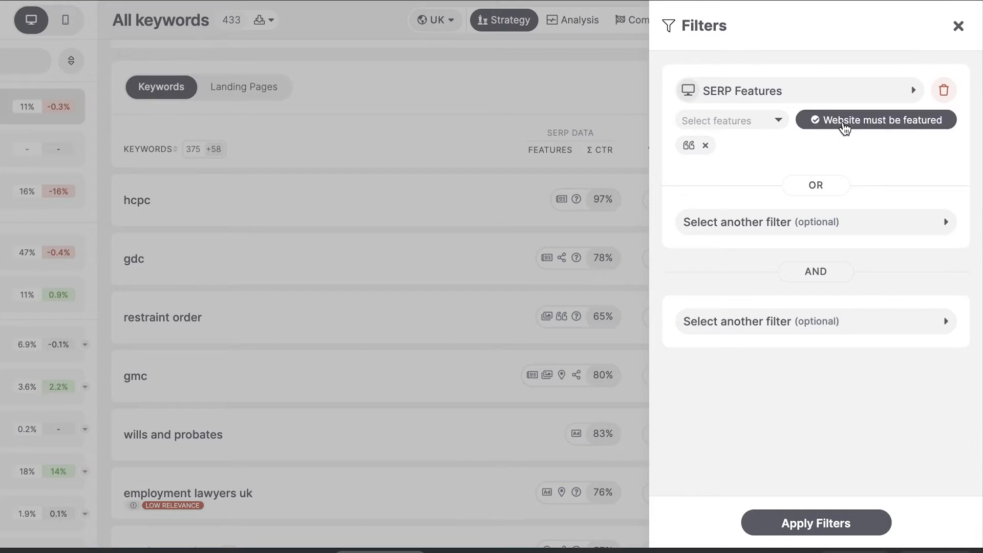
{"action": "left_click", "coordinate": [806, 525]}
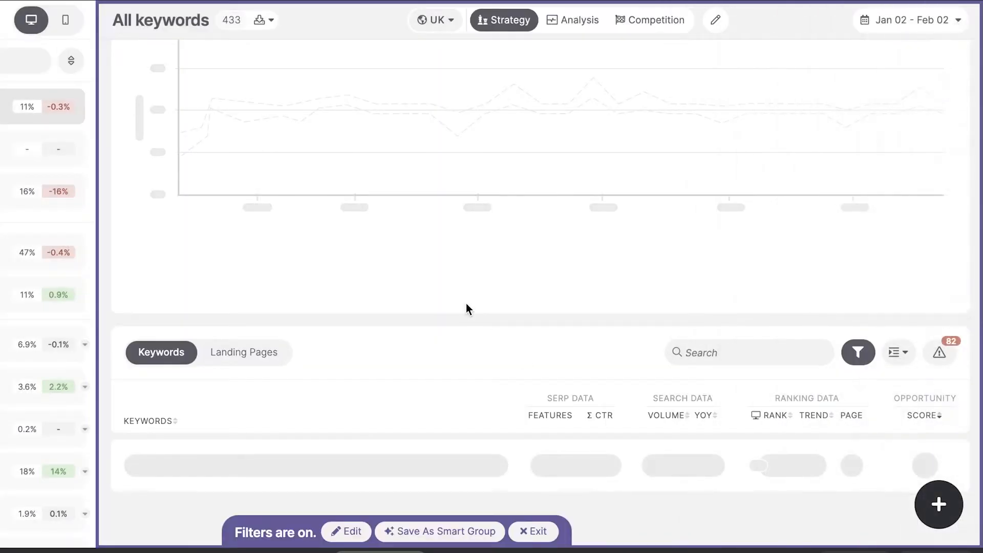
Step: Examine the filtered keyword list, checking the featured snippet markers and the rank of each keyword
{"action": "scroll", "coordinate": [466, 303], "scroll_direction": "down", "scroll_amount": 5}
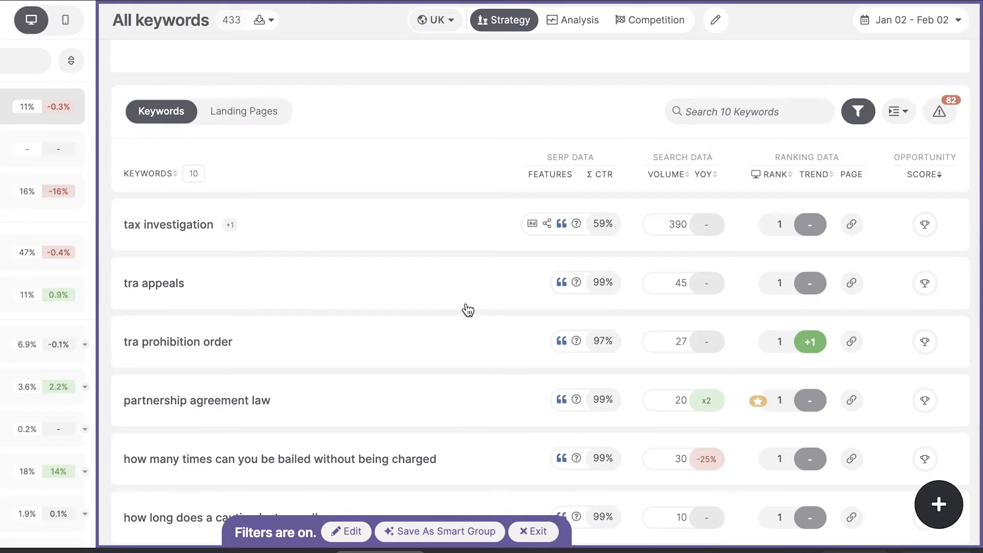
{"action": "scroll", "coordinate": [468, 310], "scroll_direction": "down", "scroll_amount": 2}
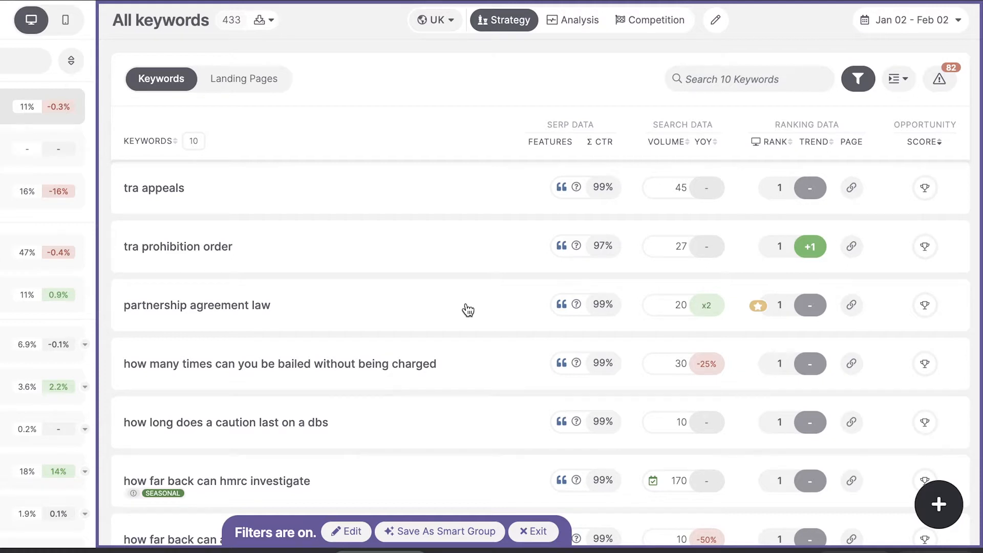
{"action": "scroll", "coordinate": [468, 310], "scroll_direction": "down", "scroll_amount": 4}
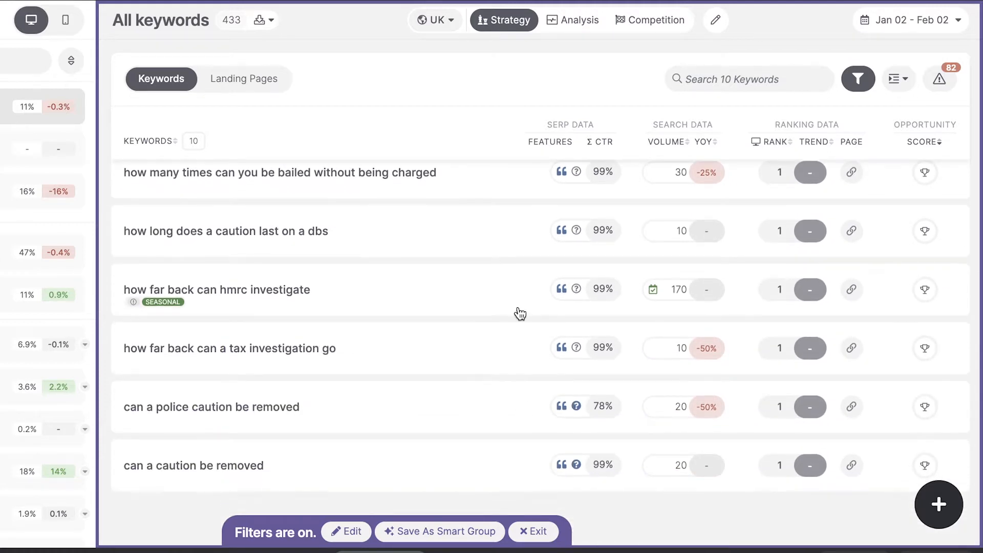
{"action": "scroll", "coordinate": [518, 314], "scroll_direction": "up", "scroll_amount": 4}
{"action": "scroll", "coordinate": [520, 313], "scroll_direction": "up", "scroll_amount": 2}
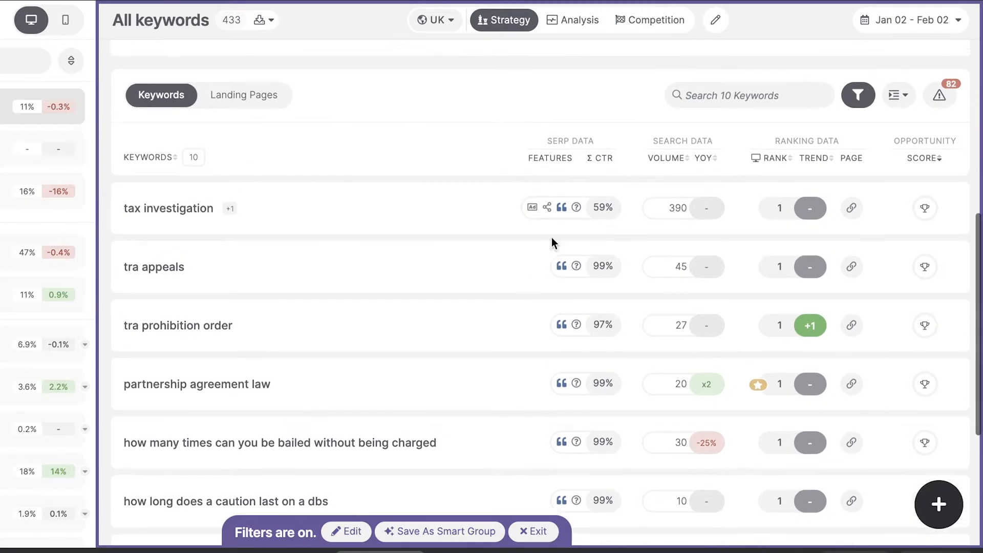
{"action": "mouse_move", "coordinate": [563, 218]}
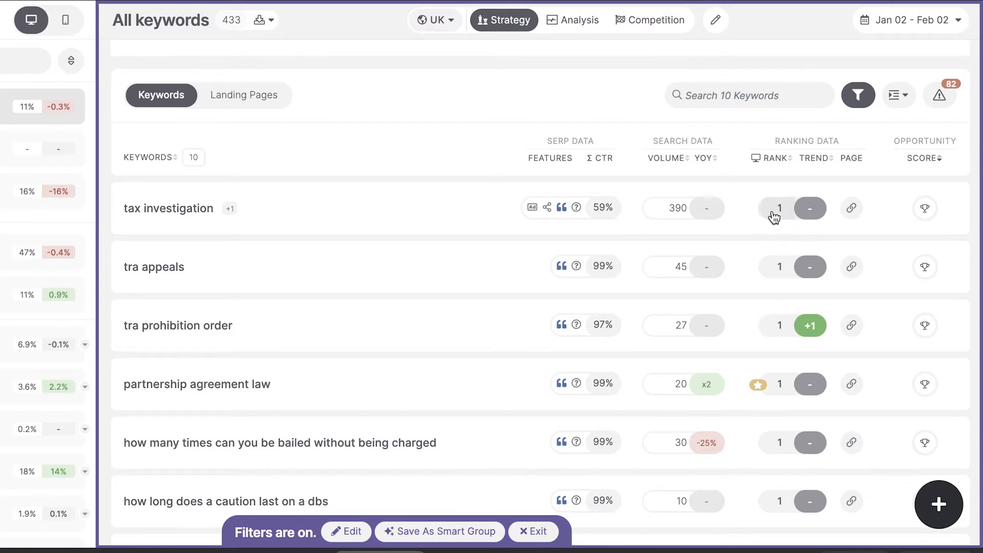
{"action": "scroll", "coordinate": [459, 325], "scroll_direction": "down", "scroll_amount": 4}
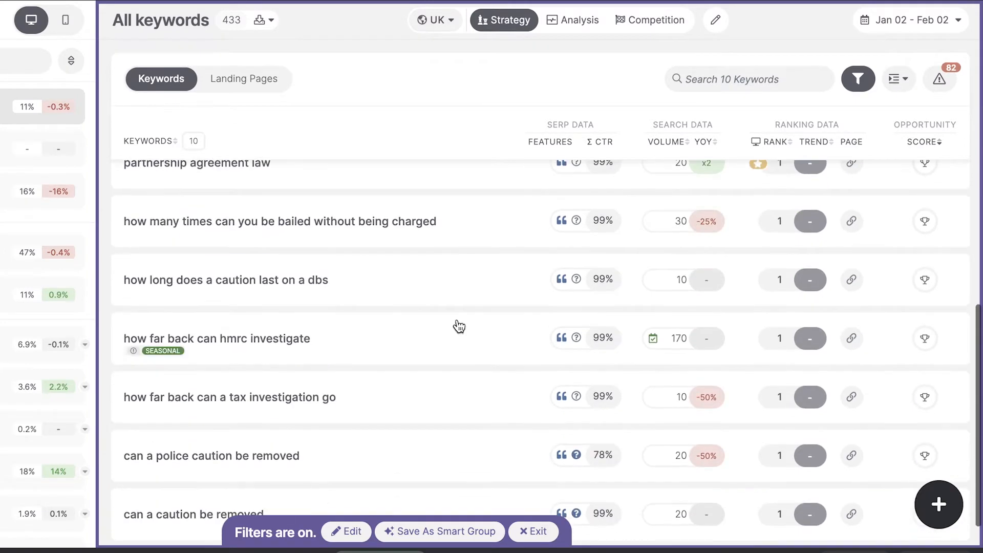
{"action": "scroll", "coordinate": [458, 321], "scroll_direction": "up", "scroll_amount": 5}
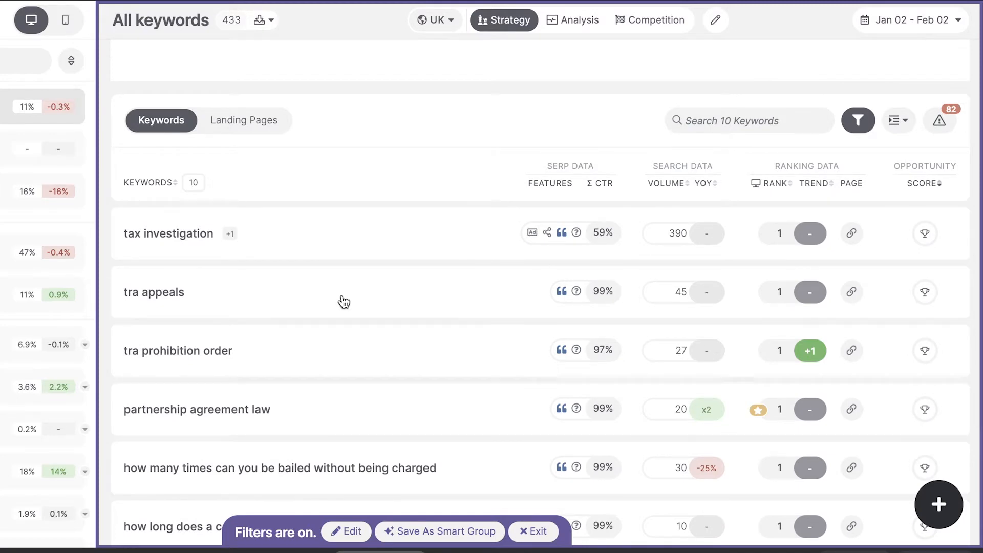
Step: Save the filtered keywords as a smart group named "Owned - Featured Snippets" and exit the filtered view
{"action": "left_click", "coordinate": [407, 531]}
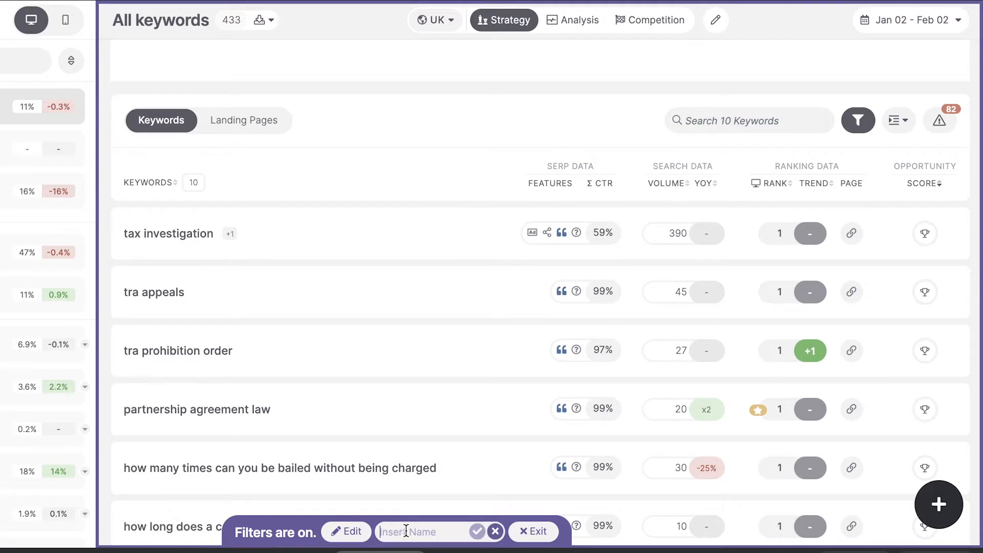
{"action": "type", "text": "O"}
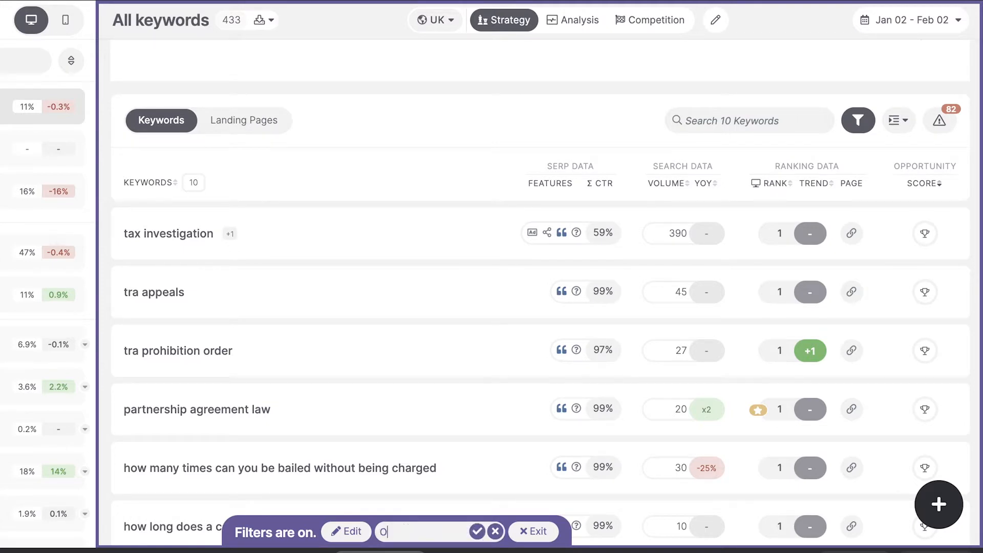
{"action": "type", "text": "wned - Featured Snippets"}
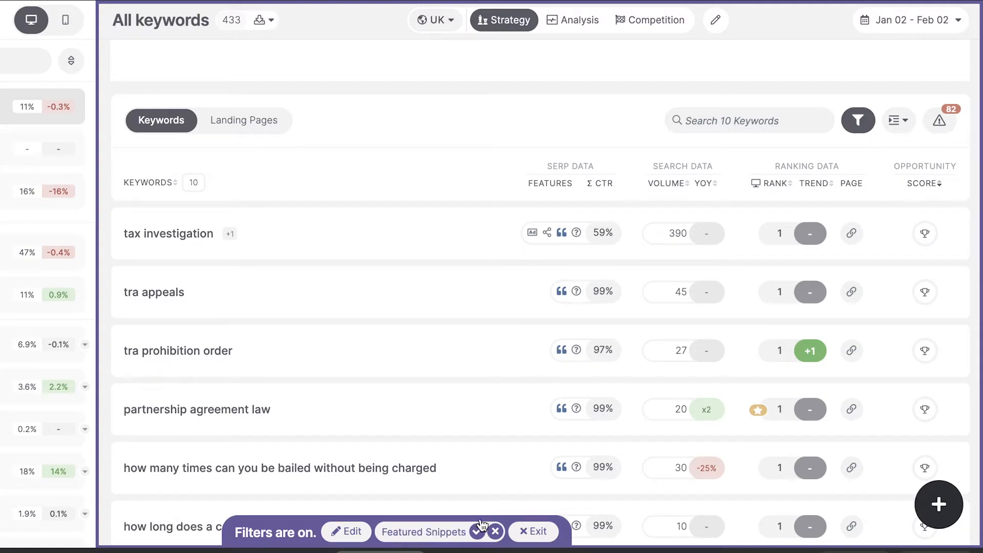
{"action": "left_click", "coordinate": [479, 533]}
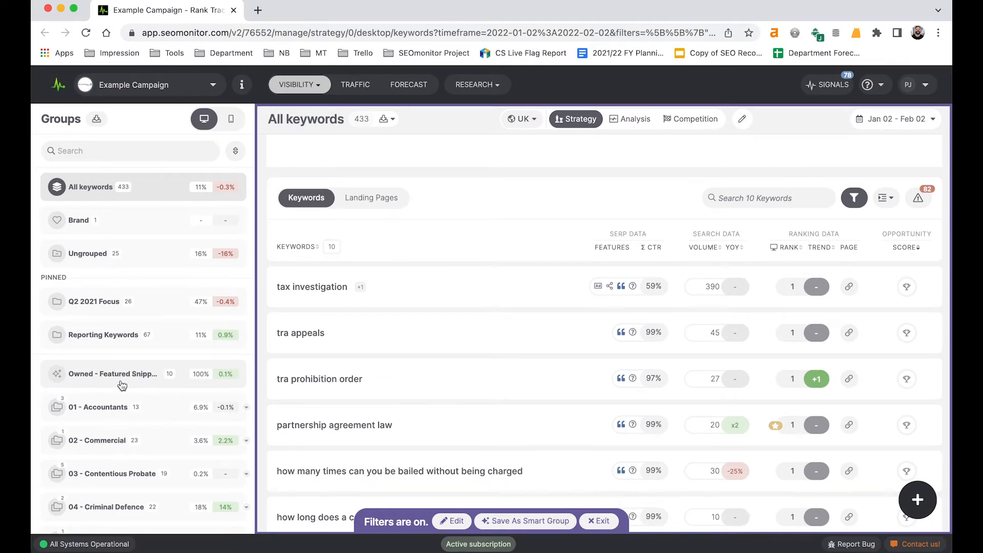
{"action": "left_click", "coordinate": [601, 521]}
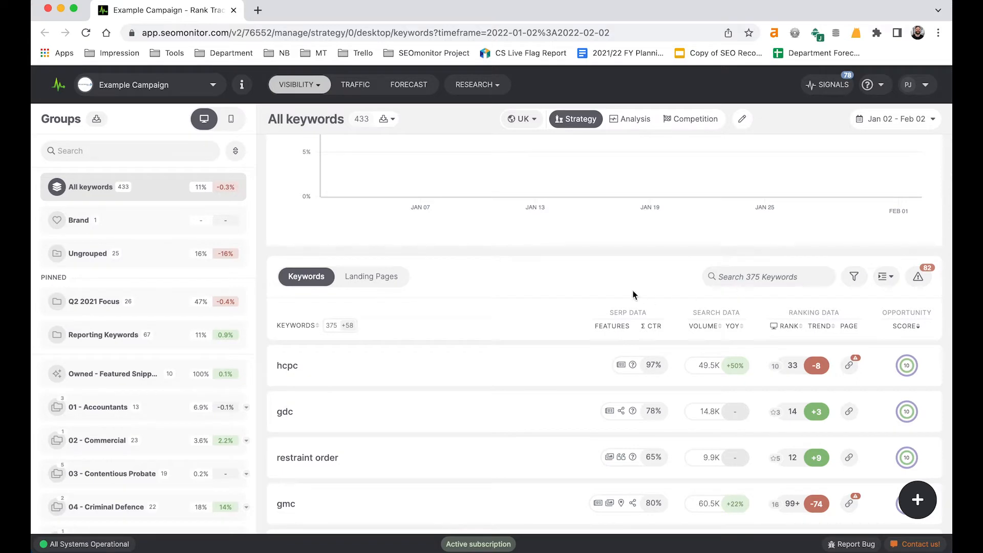
Step: Filter all keywords by the desktop SERP feature Featured Snippet, without requiring the website to be featured, and apply the filter
{"action": "left_click", "coordinate": [851, 276]}
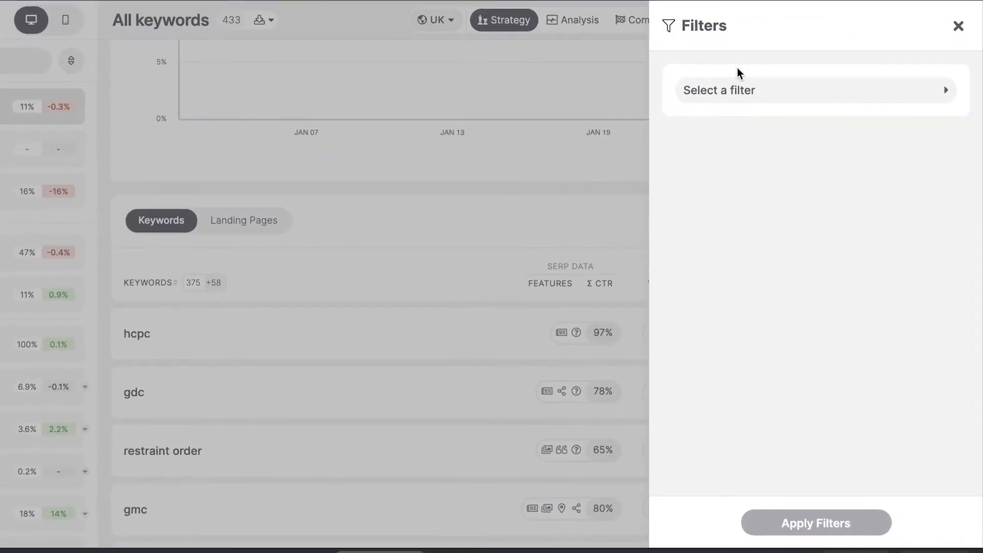
{"action": "left_click", "coordinate": [731, 92]}
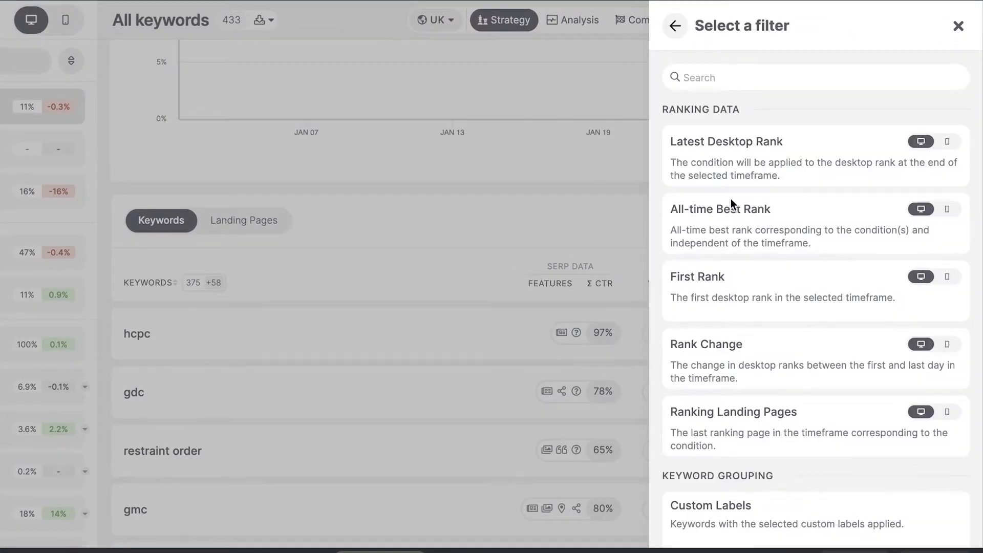
{"action": "scroll", "coordinate": [738, 340], "scroll_direction": "down", "scroll_amount": 8}
{"action": "scroll", "coordinate": [742, 342], "scroll_direction": "down", "scroll_amount": 3}
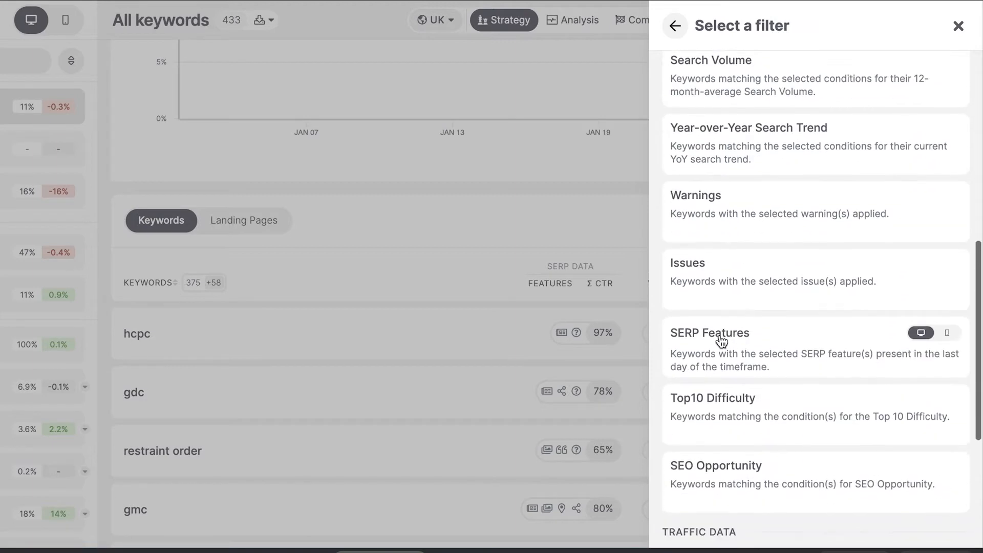
{"action": "left_click", "coordinate": [719, 339]}
{"action": "left_click", "coordinate": [778, 123]}
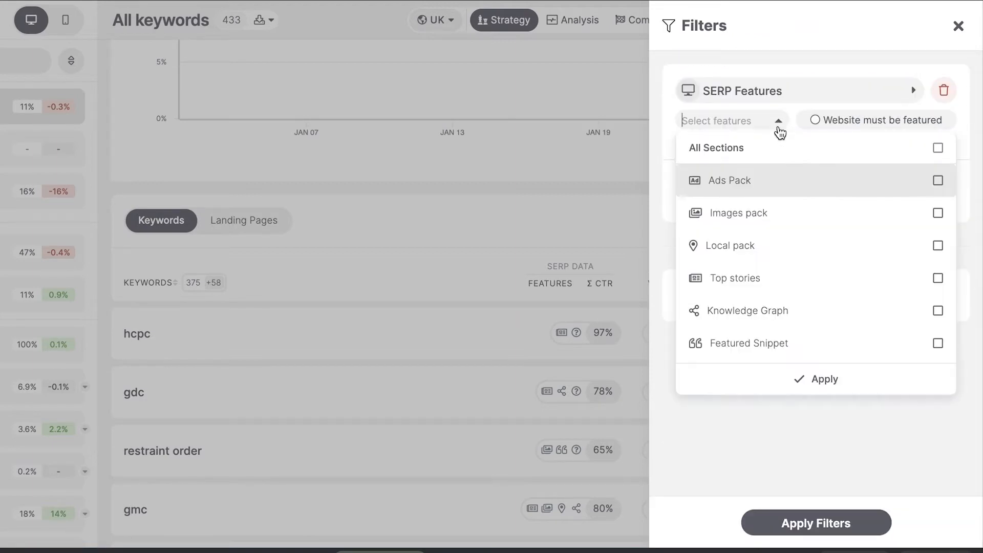
{"action": "left_click", "coordinate": [930, 344]}
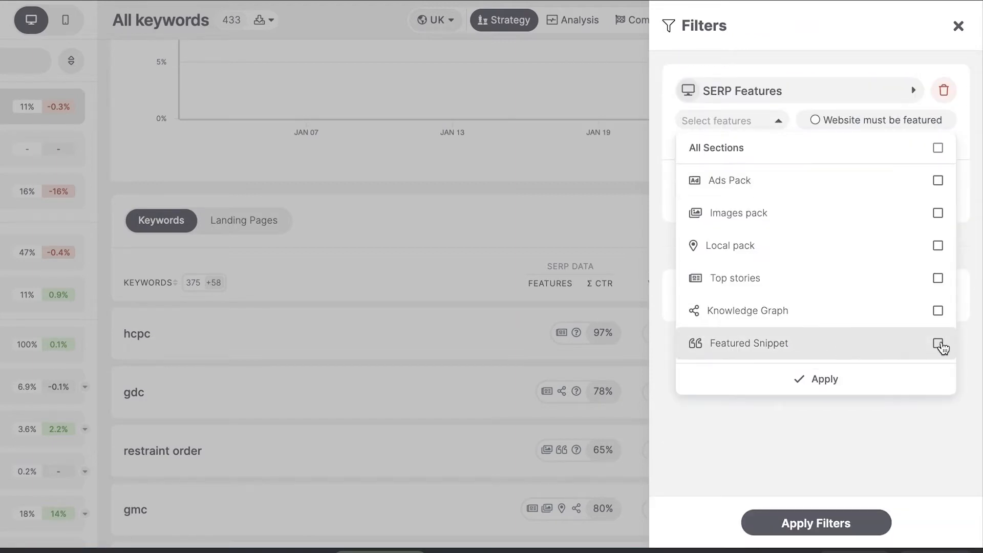
{"action": "left_click", "coordinate": [837, 378]}
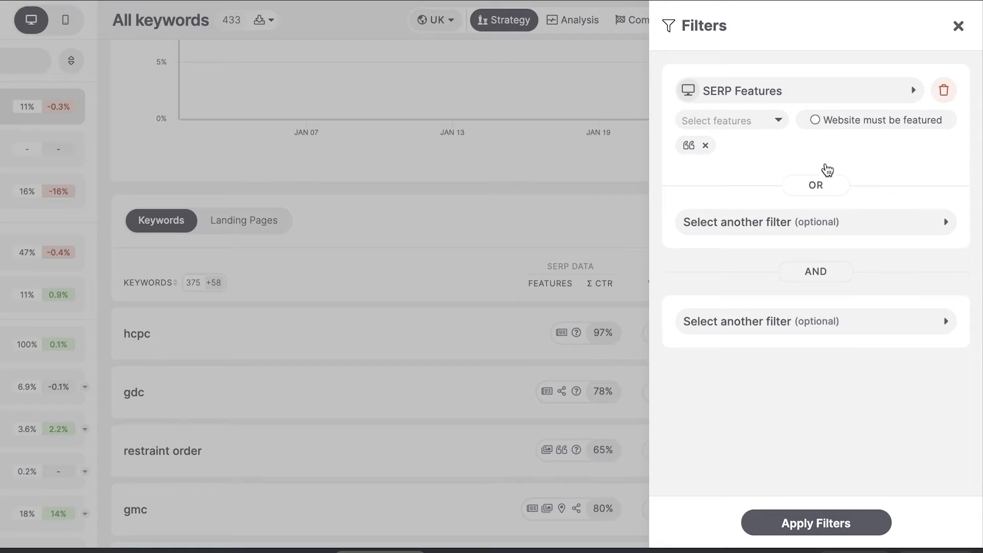
{"action": "left_click", "coordinate": [803, 537]}
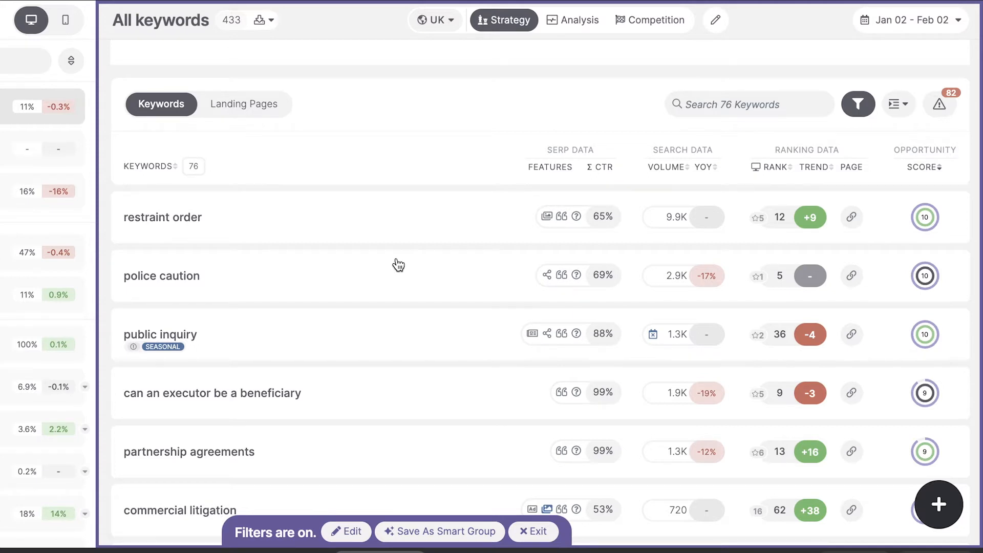
Step: Sort the filtered keywords by desktop rank in ascending order and review the top-ranking ones
{"action": "left_click", "coordinate": [774, 167]}
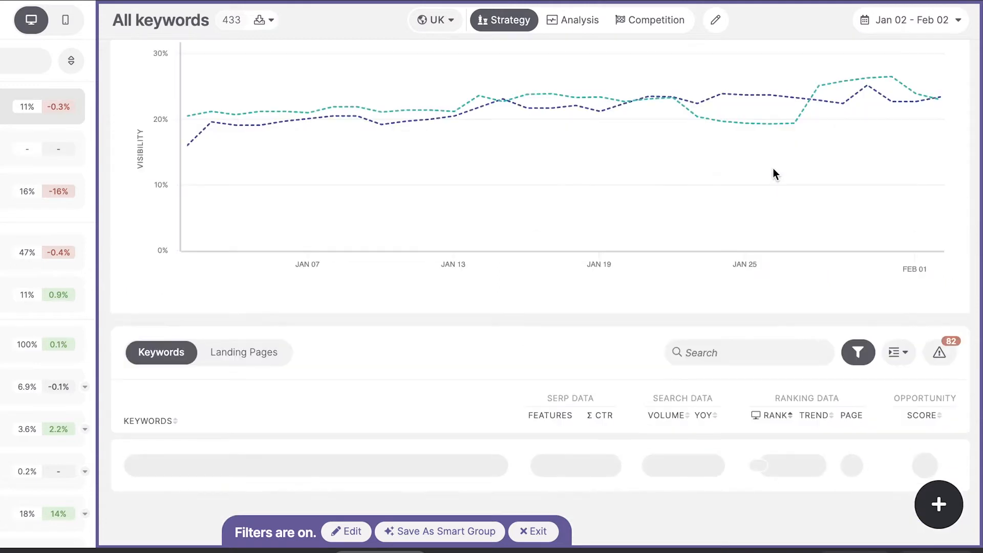
{"action": "scroll", "coordinate": [520, 371], "scroll_direction": "down", "scroll_amount": 5}
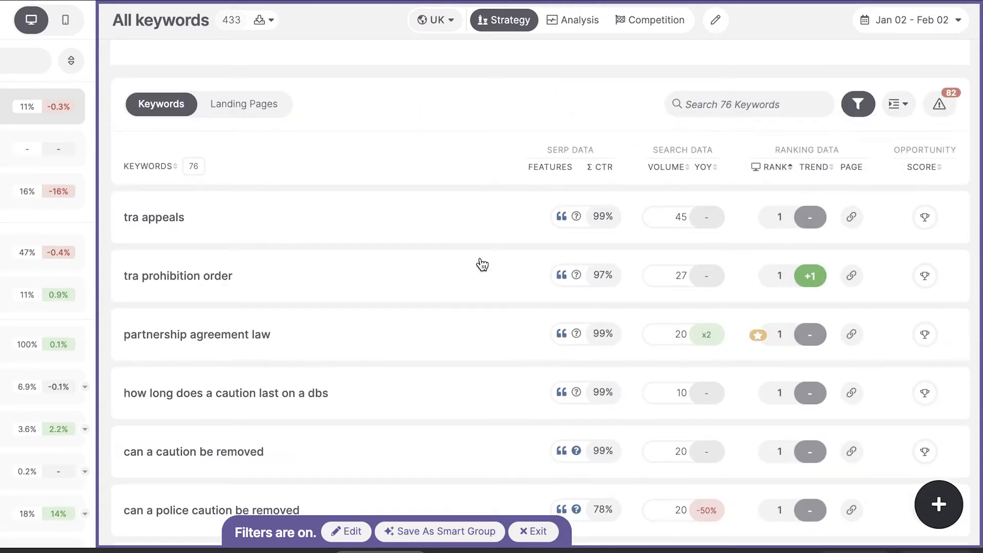
{"action": "scroll", "coordinate": [479, 263], "scroll_direction": "down", "scroll_amount": 1}
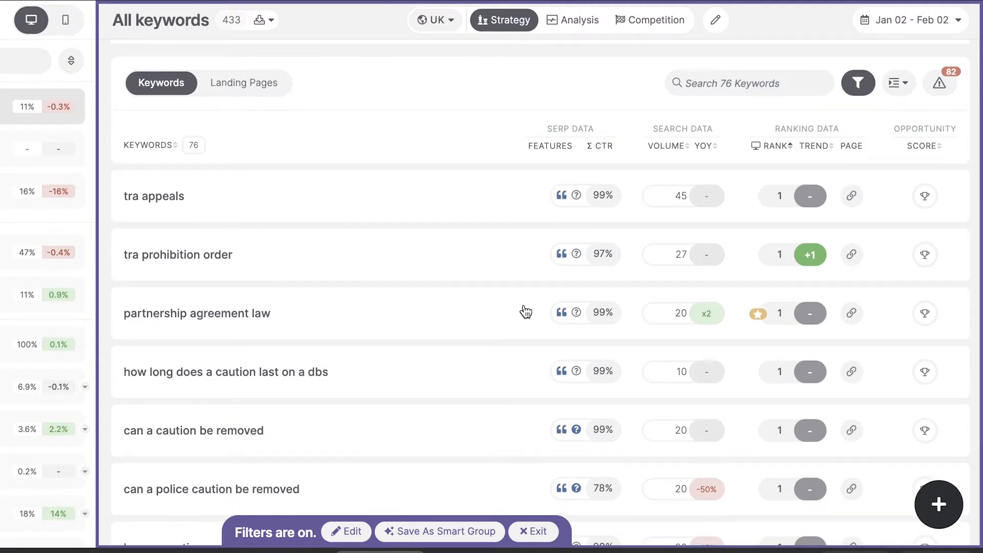
{"action": "scroll", "coordinate": [536, 362], "scroll_direction": "down", "scroll_amount": 2}
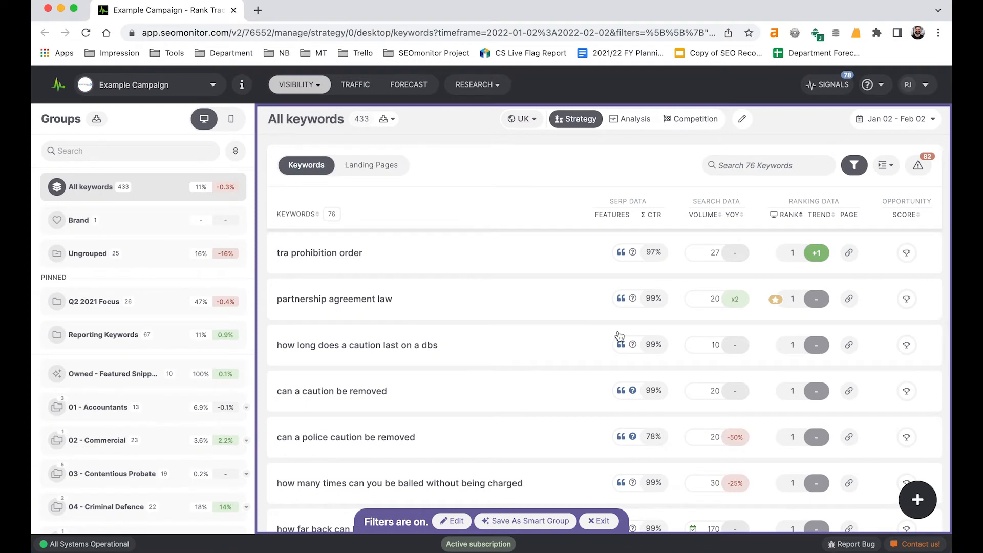
{"action": "scroll", "coordinate": [620, 336], "scroll_direction": "up", "scroll_amount": 1}
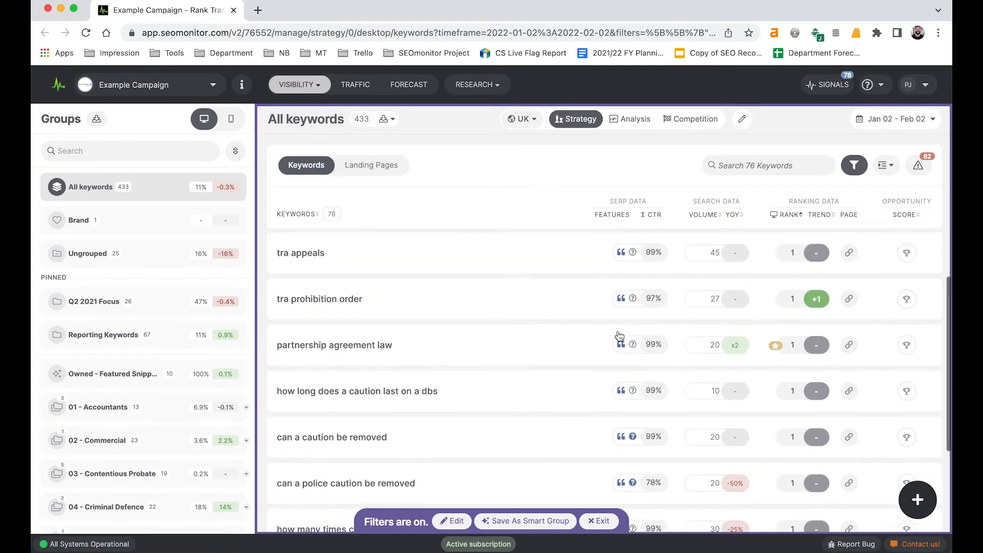
Step: Add a Latest Desktop Rank condition for ranks below position 1 to the featured snippet filter and update the filters
{"action": "left_click", "coordinate": [854, 166]}
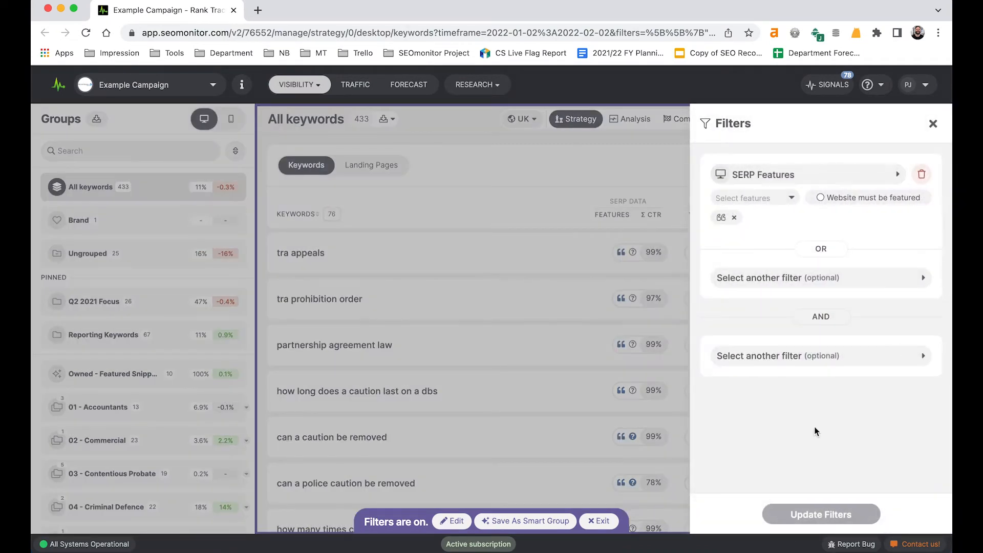
{"action": "left_click", "coordinate": [763, 370]}
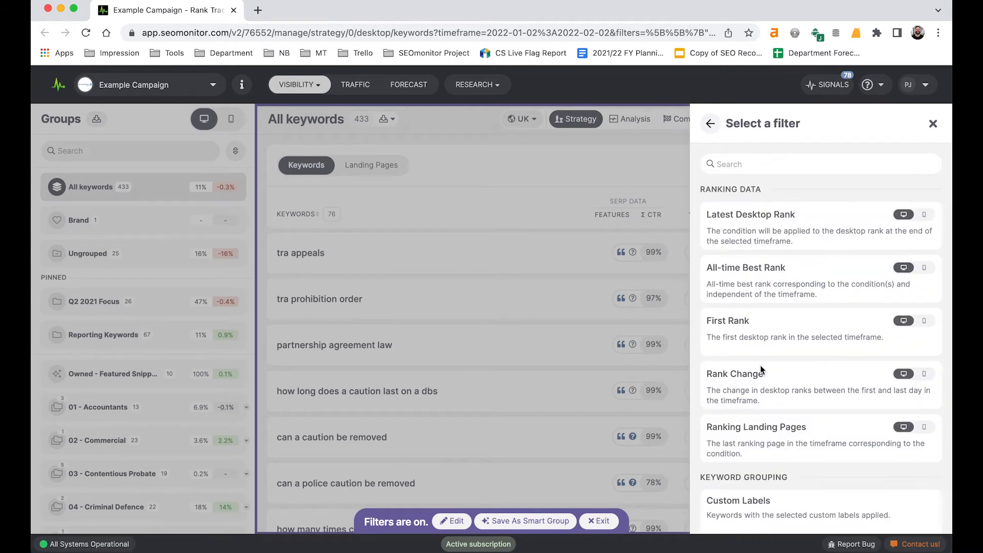
{"action": "left_click", "coordinate": [740, 218]}
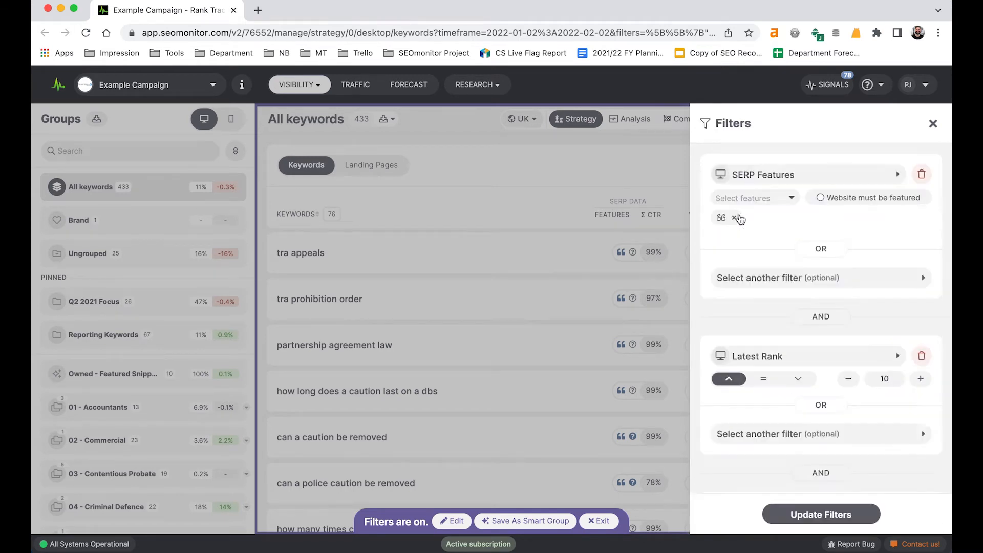
{"action": "left_click", "coordinate": [798, 379]}
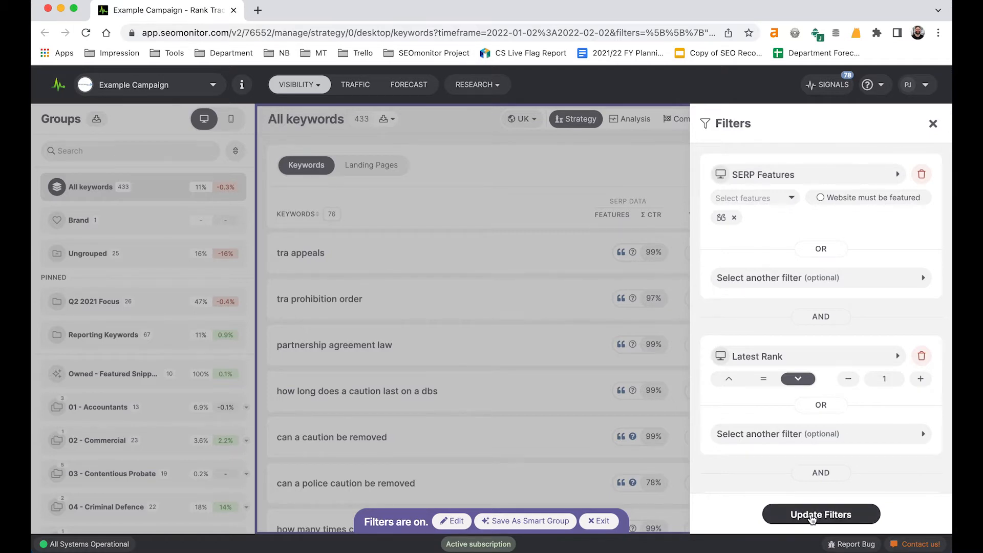
{"action": "left_click", "coordinate": [813, 516]}
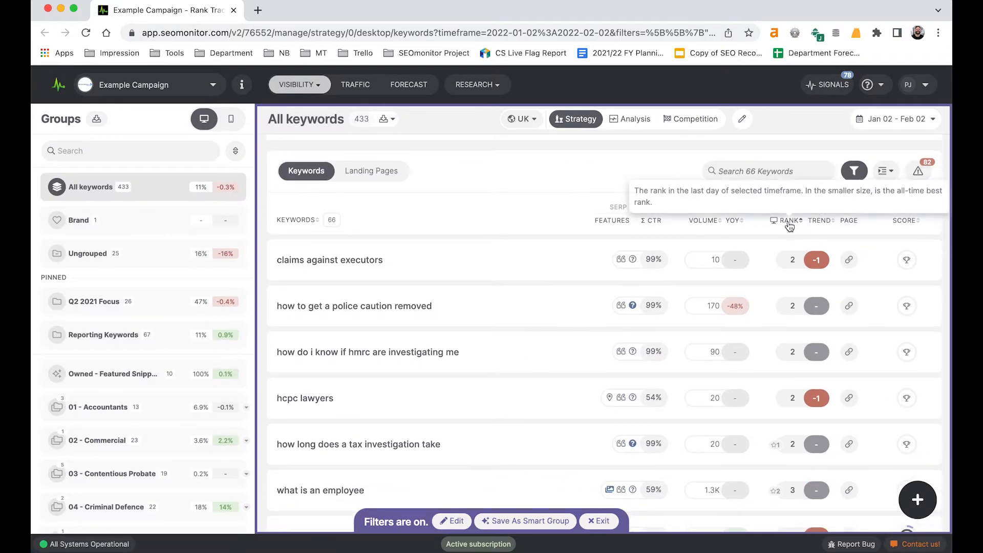
Step: Check the filtered keywords by desktop rank, sorting in descending and again in ascending order
{"action": "left_click", "coordinate": [790, 222]}
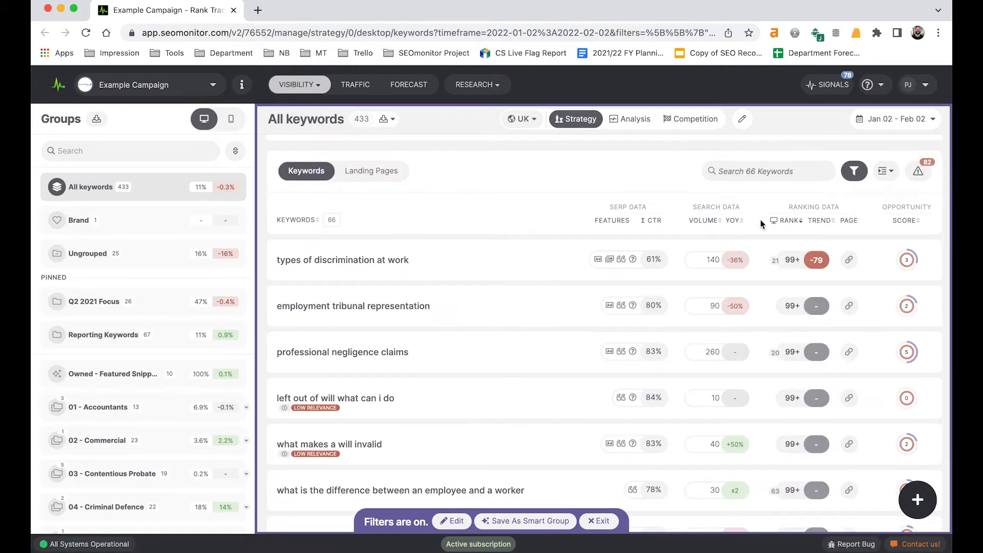
{"action": "left_click", "coordinate": [788, 220]}
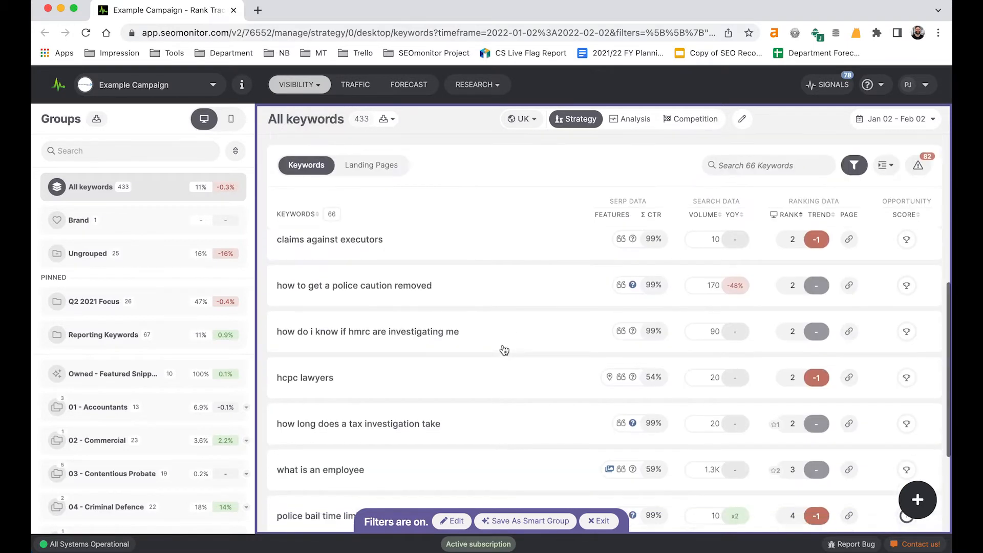
{"action": "scroll", "coordinate": [505, 349], "scroll_direction": "up", "scroll_amount": 1}
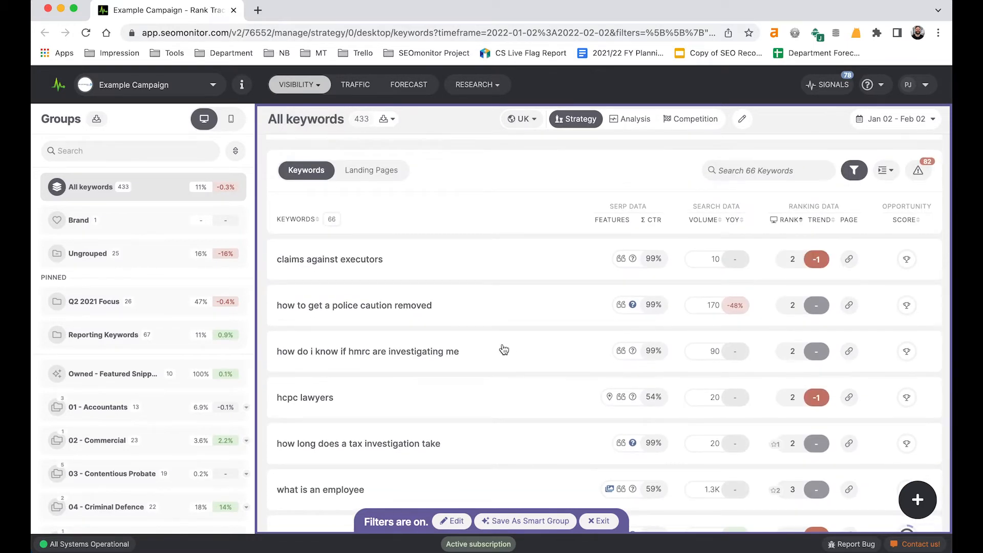
Step: Save the filtered keywords as a smart group named "Opportunity - Featured Snippets" and exit the filtered view
{"action": "left_click", "coordinate": [516, 524]}
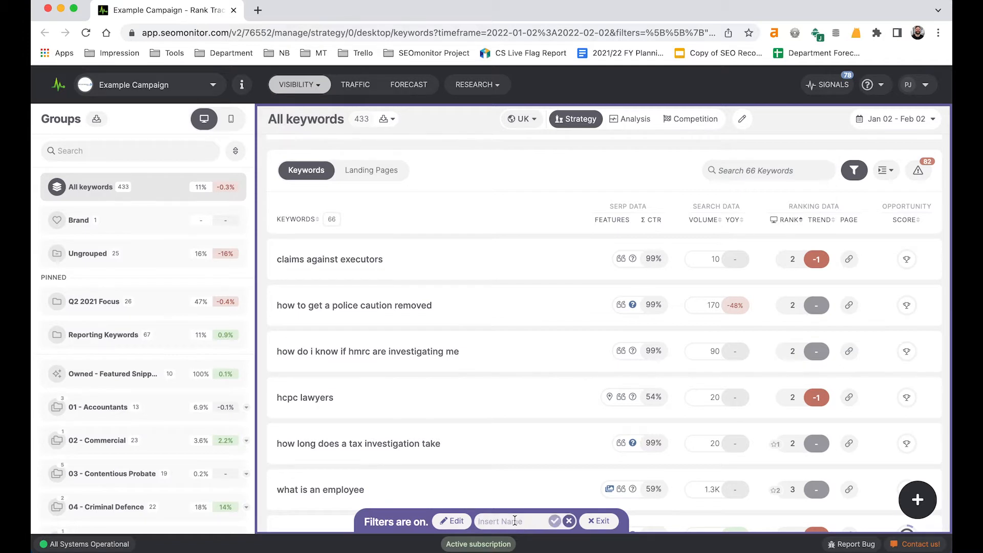
{"action": "type", "text": "O"}
{"action": "type", "text": "pportuni"}
{"action": "type", "text": "ty - Features"}
{"action": "key", "text": "BackSpace"}
{"action": "type", "text": "d Snippets"}
{"action": "left_click", "coordinate": [557, 524]}
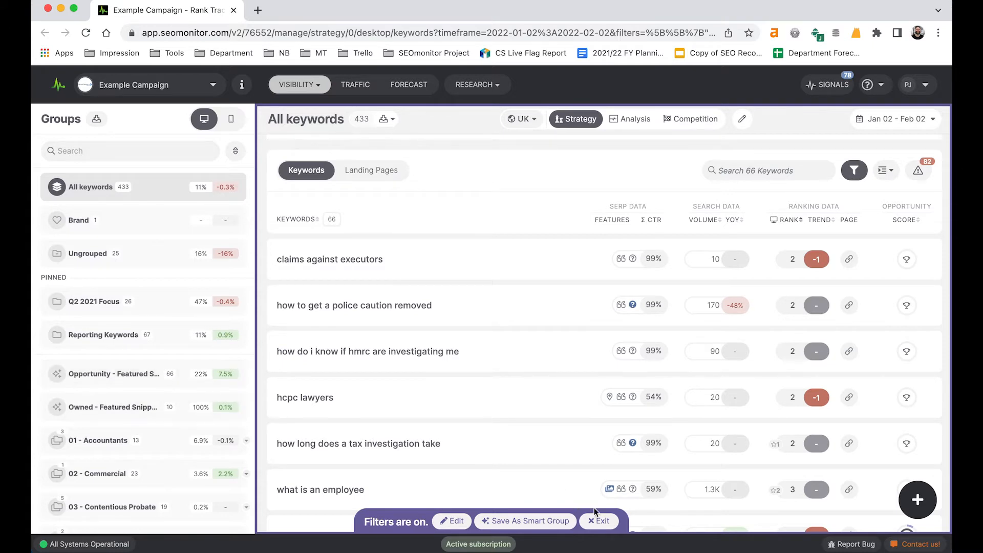
{"action": "left_click", "coordinate": [600, 522]}
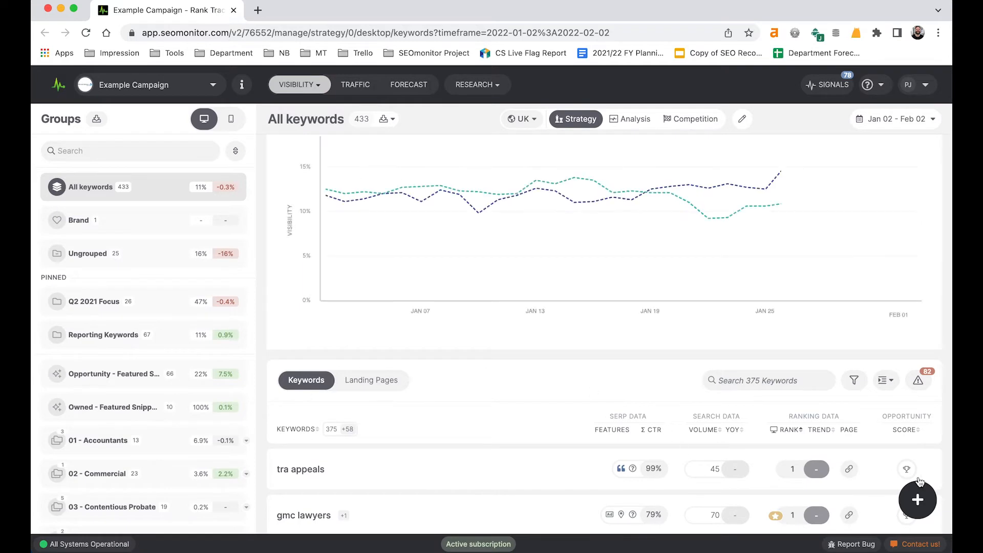
Step: Create a new group folder named "Featured Snippets" and close the folder form
{"action": "left_click", "coordinate": [916, 505]}
{"action": "mouse_move", "coordinate": [802, 410]}
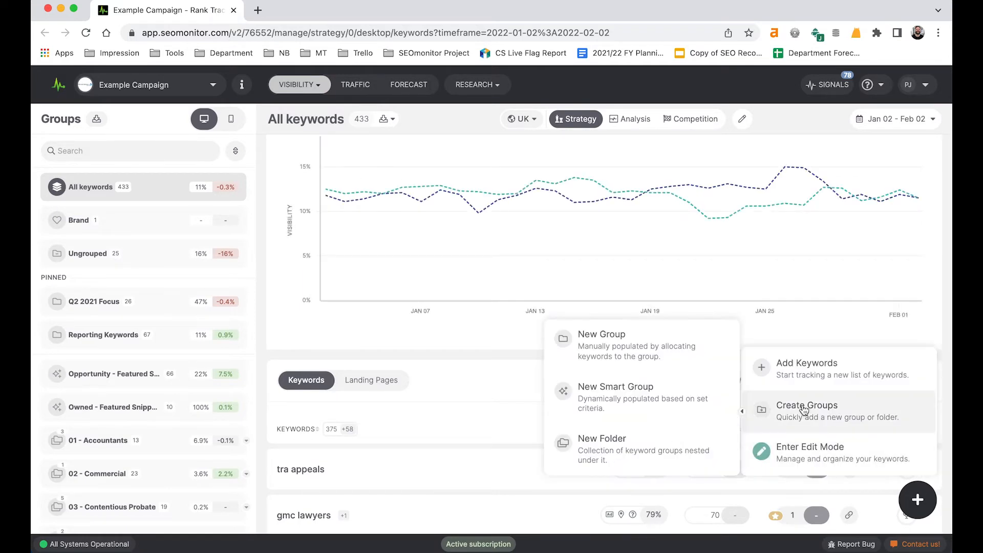
{"action": "left_click", "coordinate": [609, 447]}
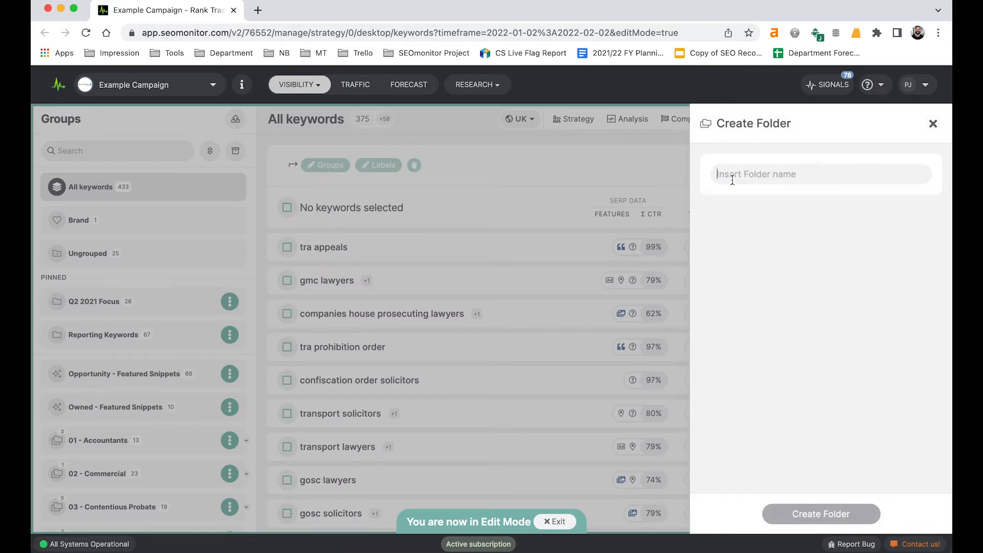
{"action": "type", "text": "Featured Sni"}
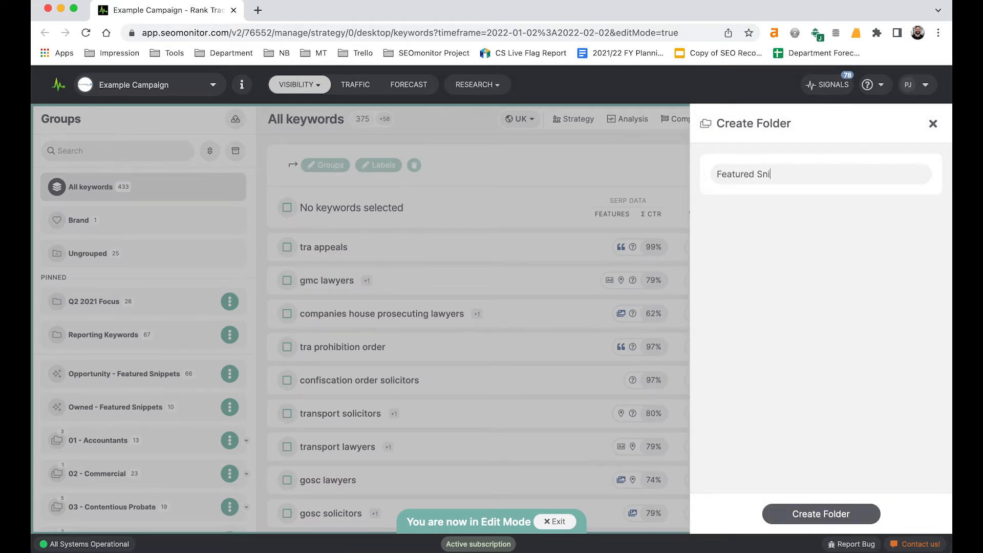
{"action": "type", "text": "ppets"}
{"action": "left_click", "coordinate": [805, 523]}
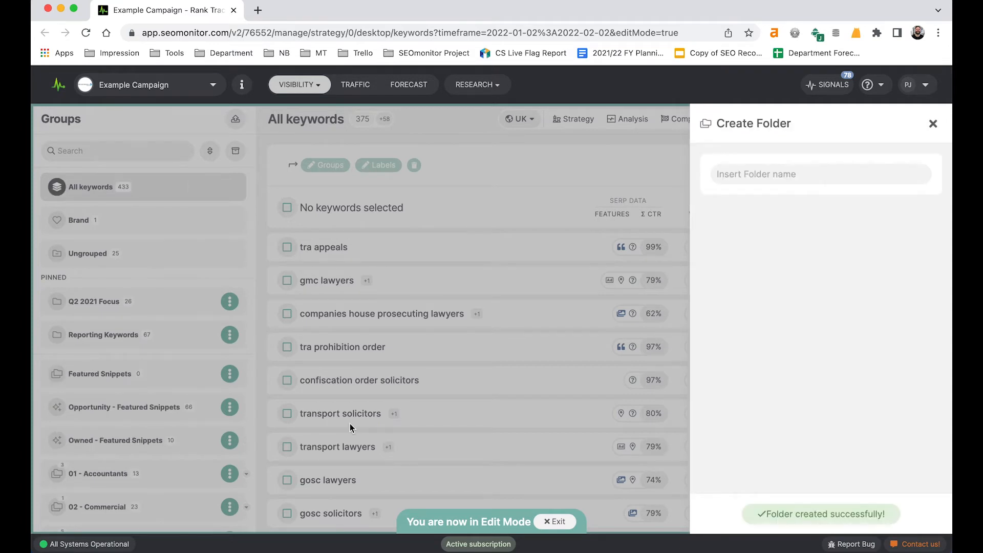
{"action": "left_click", "coordinate": [933, 124]}
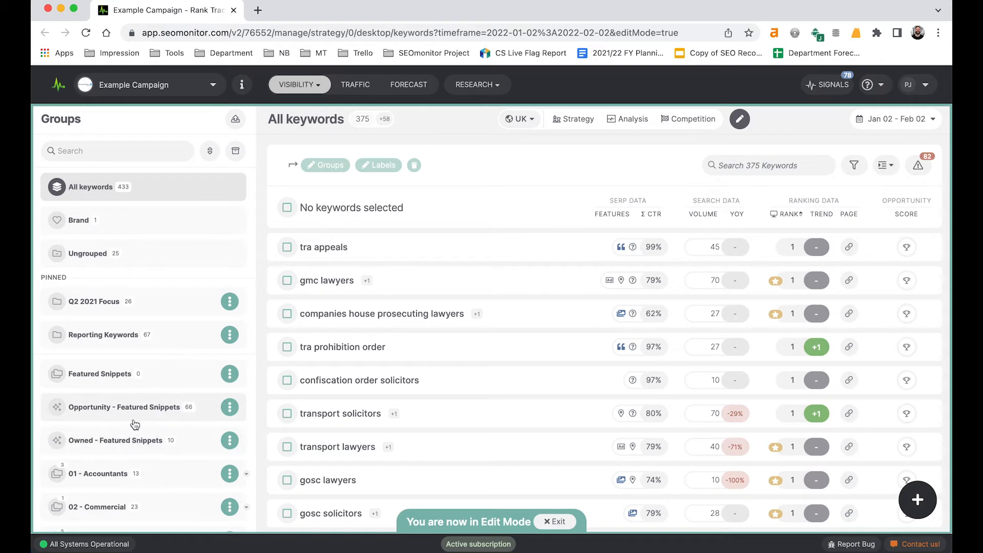
Step: Nest the Opportunity and Owned featured snippet smart groups under the Featured Snippets folder and exit edit mode
{"action": "left_click", "coordinate": [232, 414]}
{"action": "mouse_move", "coordinate": [205, 518]}
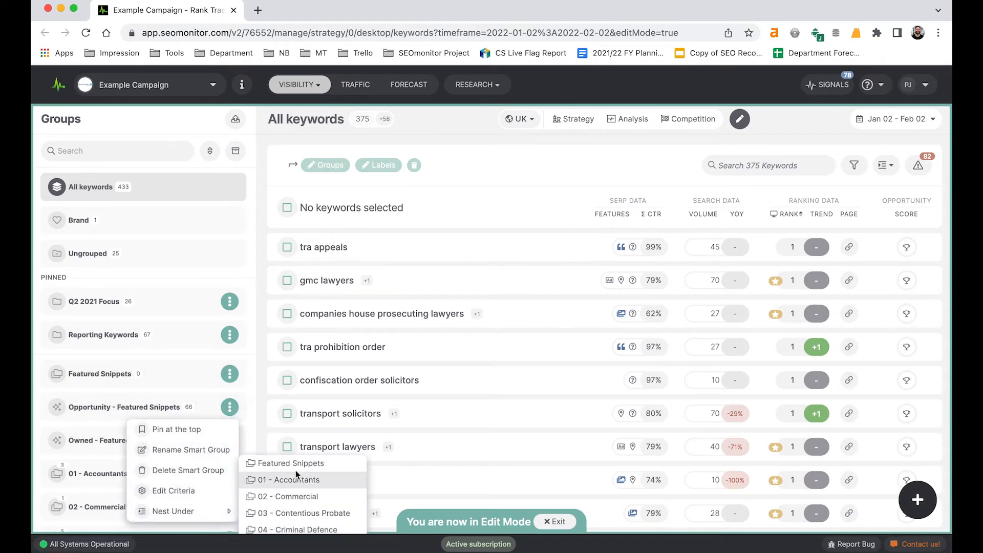
{"action": "left_click", "coordinate": [279, 463]}
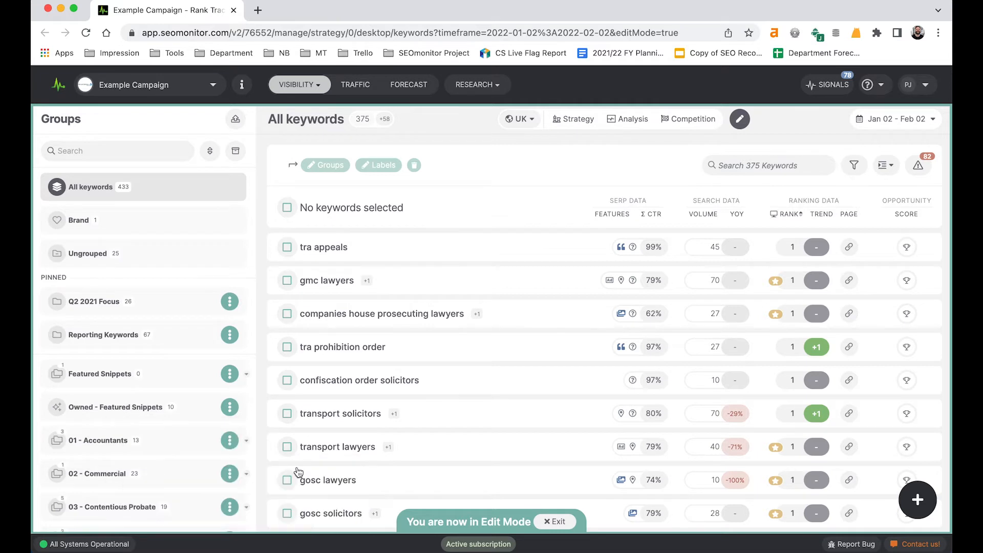
{"action": "left_click", "coordinate": [230, 408]}
{"action": "mouse_move", "coordinate": [205, 511]}
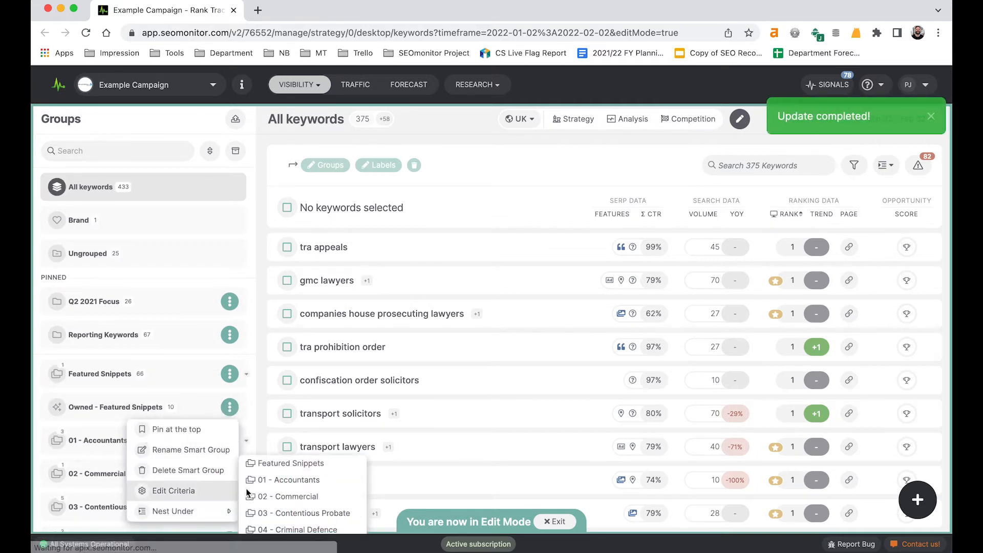
{"action": "left_click", "coordinate": [280, 464]}
{"action": "left_click", "coordinate": [557, 521]}
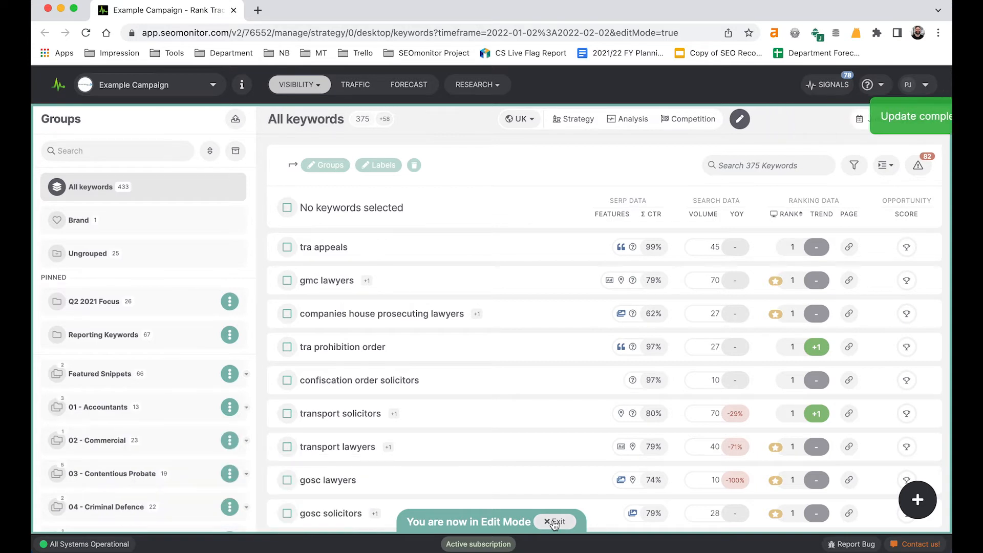
Step: Open and expand the Featured Snippets folder, and view the Owned - Featured Snippets group inside it
{"action": "left_click", "coordinate": [165, 379]}
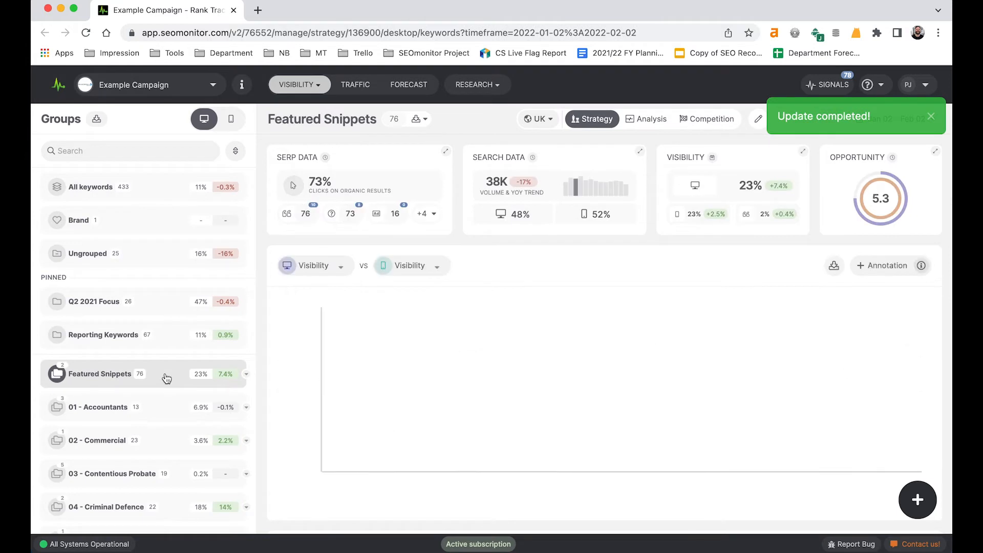
{"action": "left_click", "coordinate": [245, 375]}
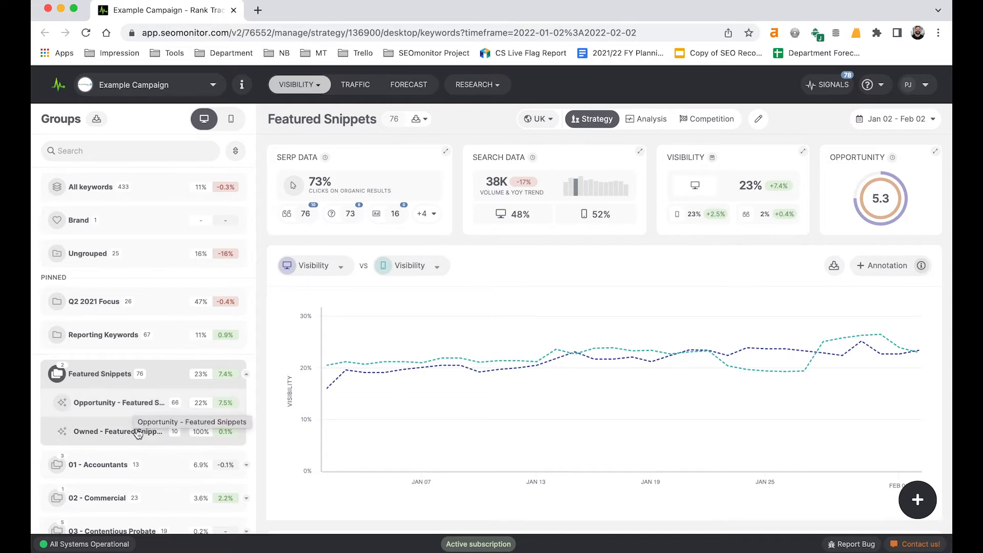
{"action": "left_click", "coordinate": [123, 440]}
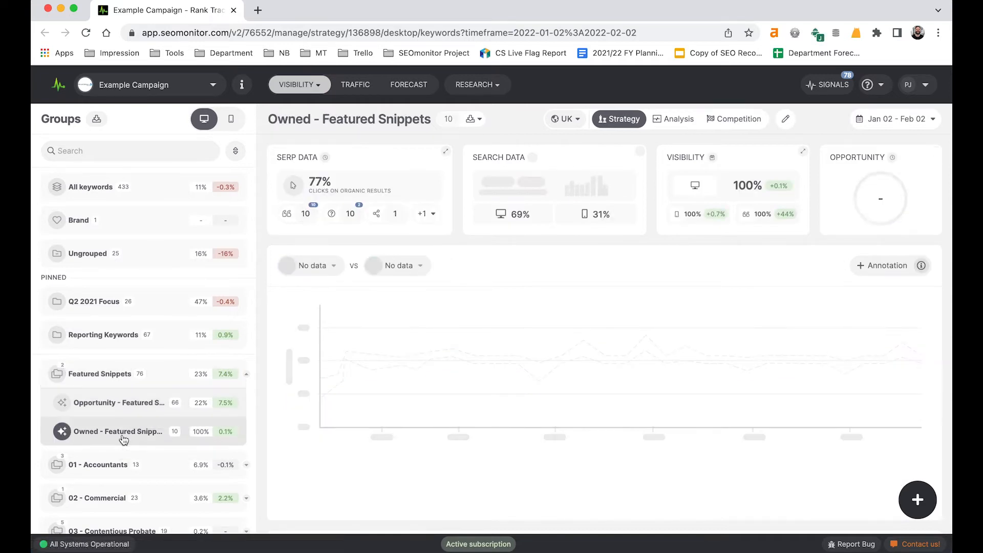
{"action": "scroll", "coordinate": [281, 477], "scroll_direction": "down", "scroll_amount": 5}
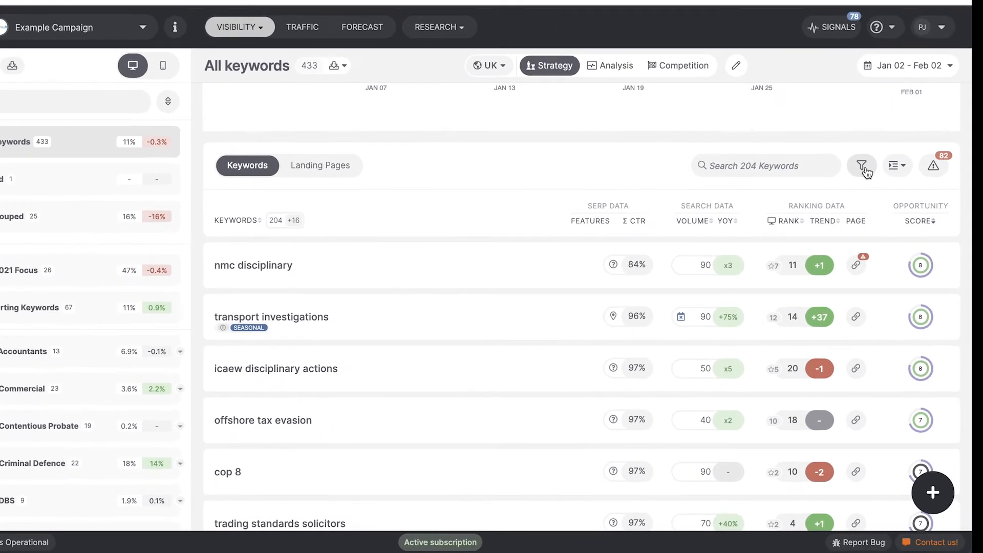
Step: Filter all keywords by a search volume of less than 101 and apply the filter
{"action": "left_click", "coordinate": [854, 208]}
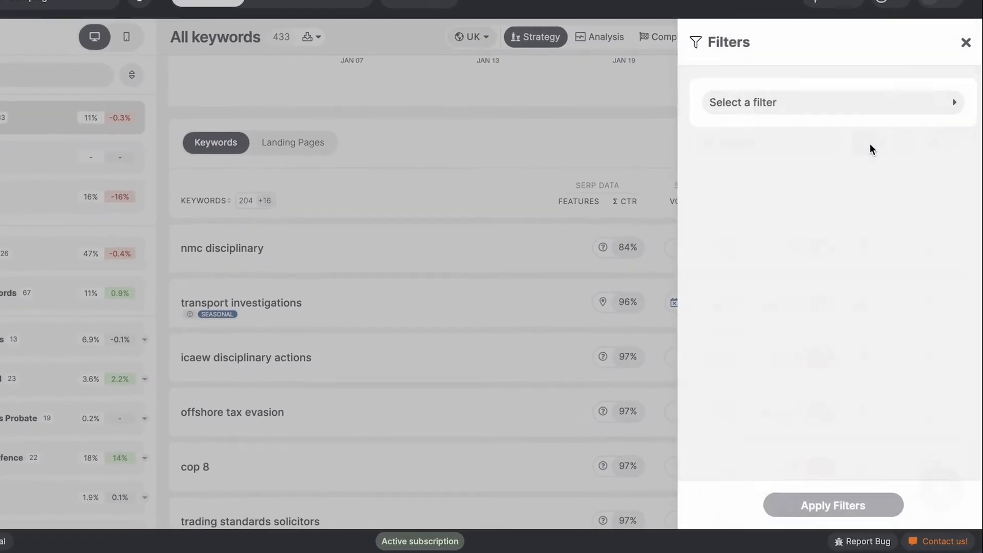
{"action": "left_click", "coordinate": [743, 102]}
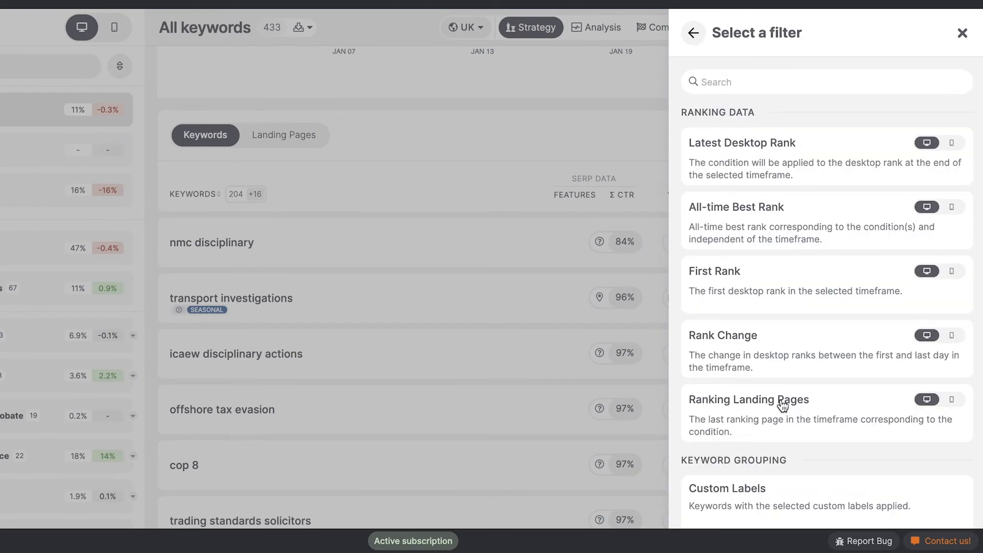
{"action": "scroll", "coordinate": [782, 405], "scroll_direction": "down", "scroll_amount": 8}
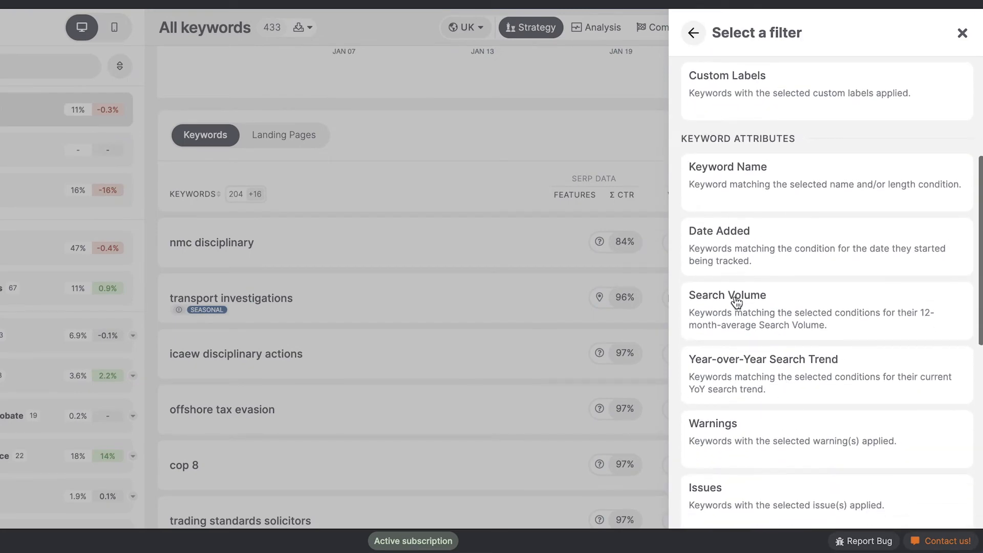
{"action": "left_click", "coordinate": [737, 302]}
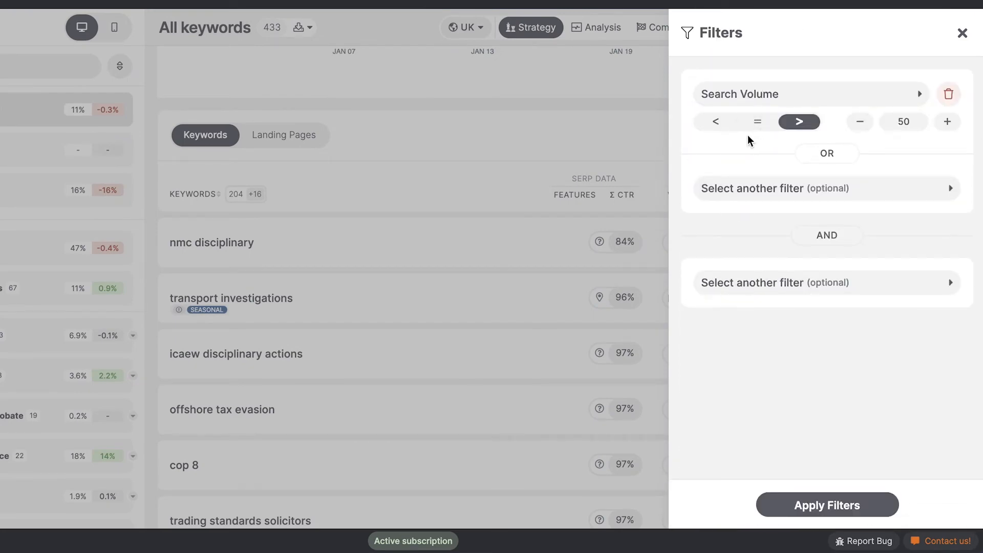
{"action": "left_click", "coordinate": [717, 125]}
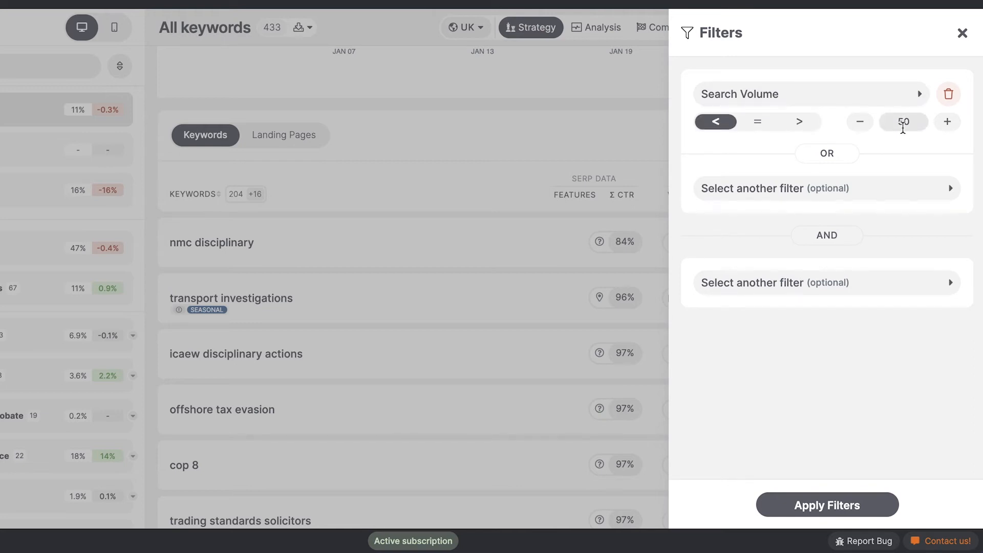
{"action": "type", "text": "101"}
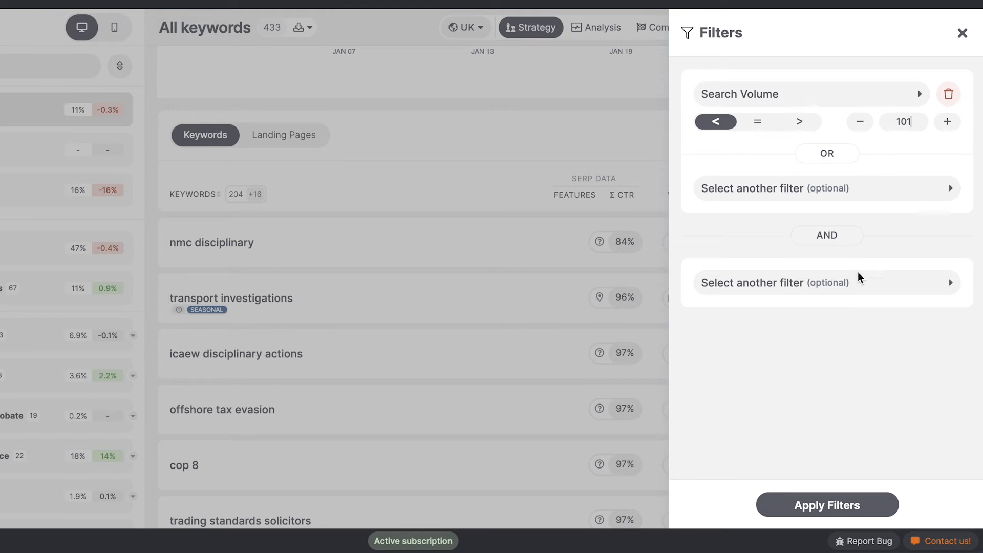
{"action": "left_click", "coordinate": [825, 519]}
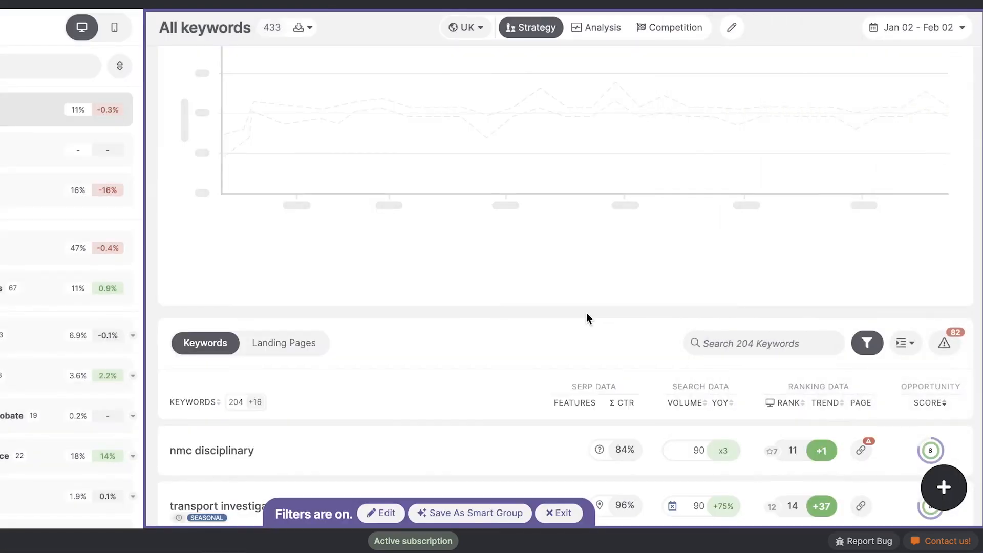
Step: Review the filtered keywords and sort them by search volume in descending order
{"action": "scroll", "coordinate": [534, 338], "scroll_direction": "down", "scroll_amount": 5}
{"action": "scroll", "coordinate": [536, 344], "scroll_direction": "up", "scroll_amount": 1}
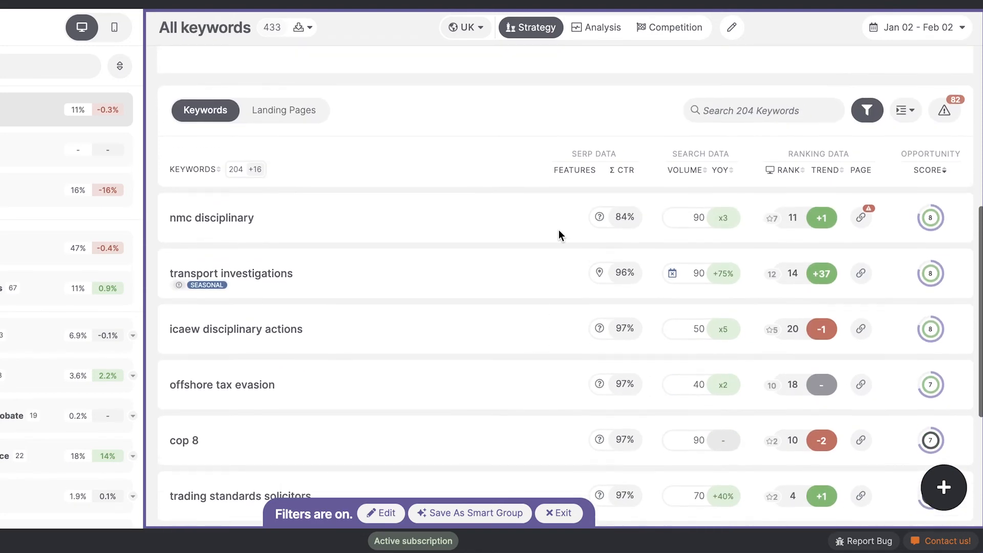
{"action": "left_click", "coordinate": [681, 169]}
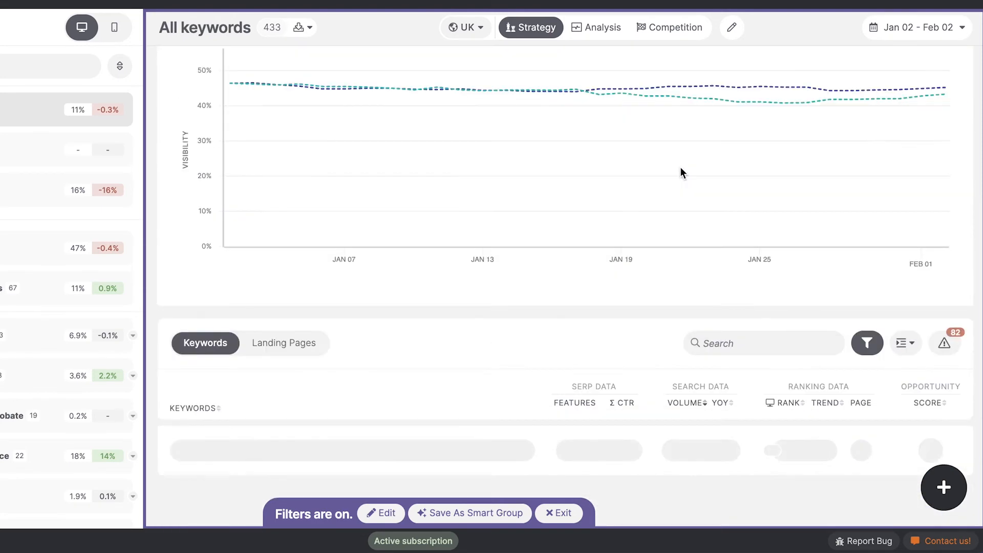
Step: Save the filtered keywords as a smart group named "0 - 100" and exit the filtered view
{"action": "left_click", "coordinate": [457, 513]}
{"action": "type", "text": "0 - 100"}
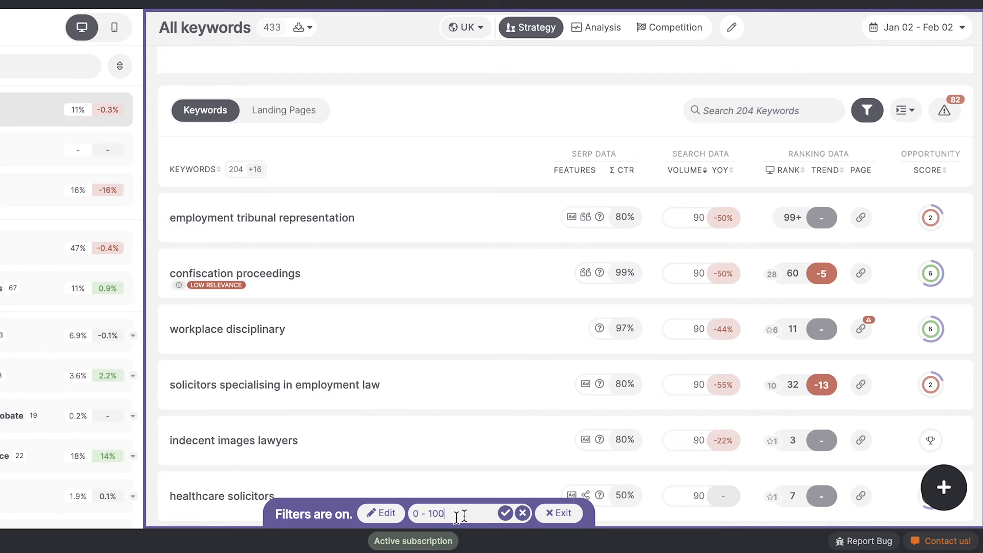
{"action": "left_click", "coordinate": [506, 513]}
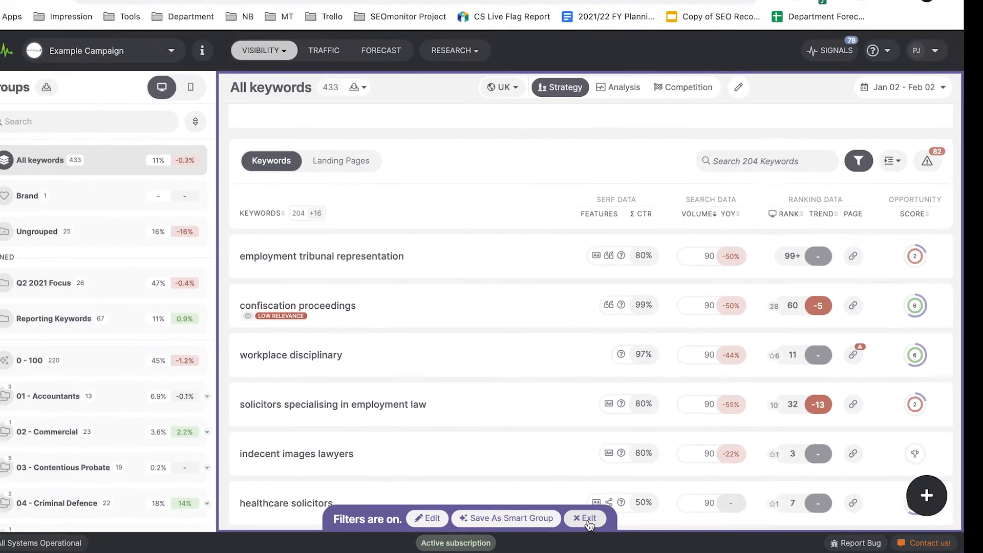
{"action": "left_click", "coordinate": [559, 513]}
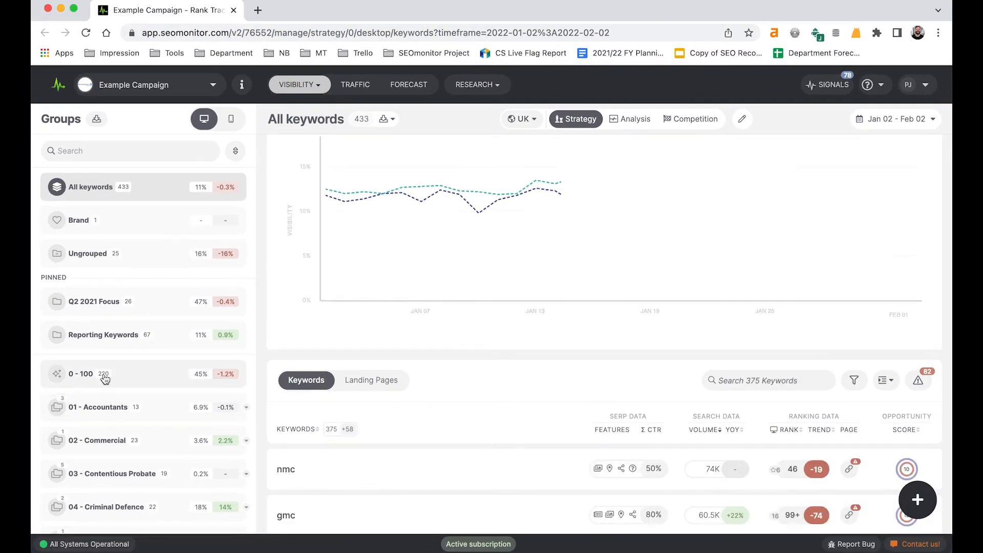
Step: Start a new filter on all keywords with the condition Search Volume less than 501
{"action": "scroll", "coordinate": [492, 411], "scroll_direction": "down", "scroll_amount": 2}
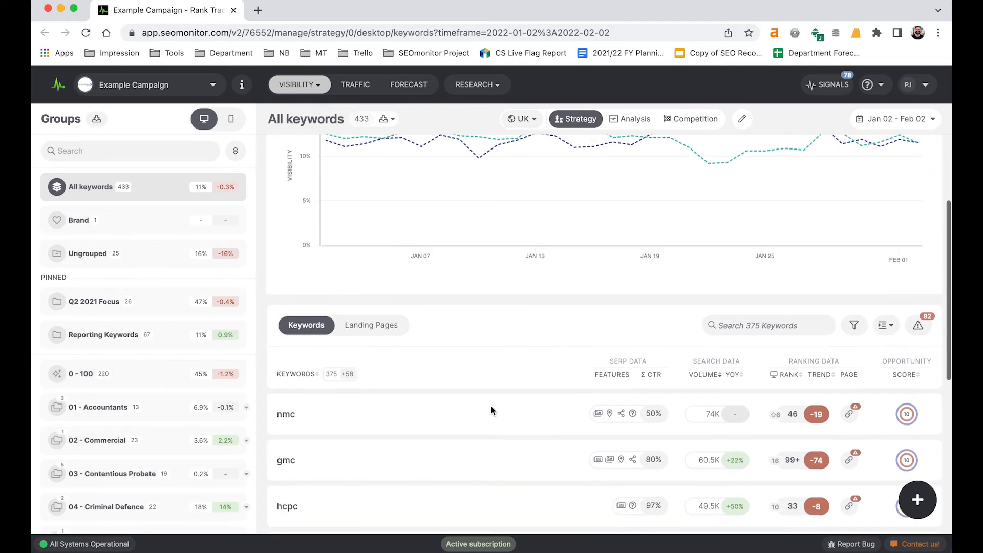
{"action": "left_click", "coordinate": [854, 325]}
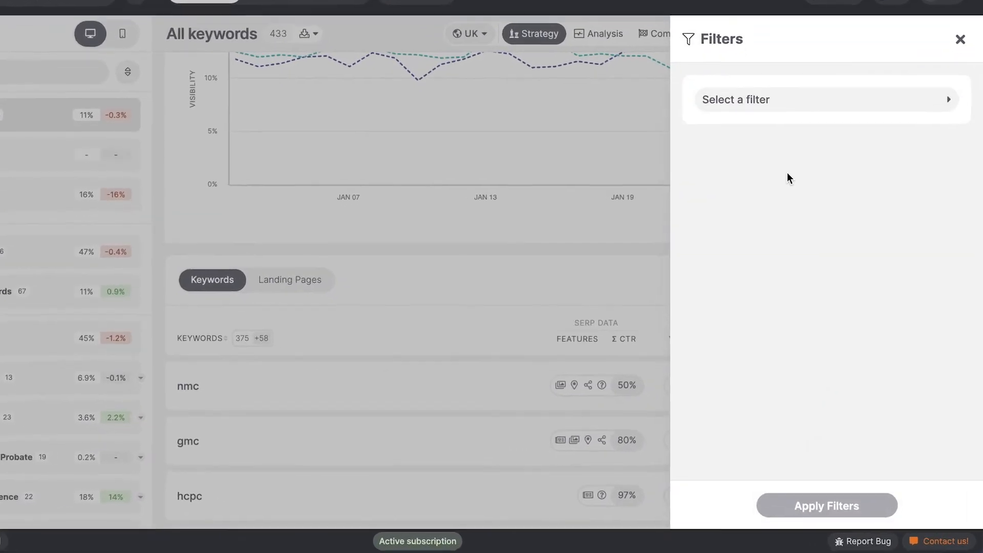
{"action": "left_click", "coordinate": [741, 98]}
{"action": "scroll", "coordinate": [747, 397], "scroll_direction": "down", "scroll_amount": 8}
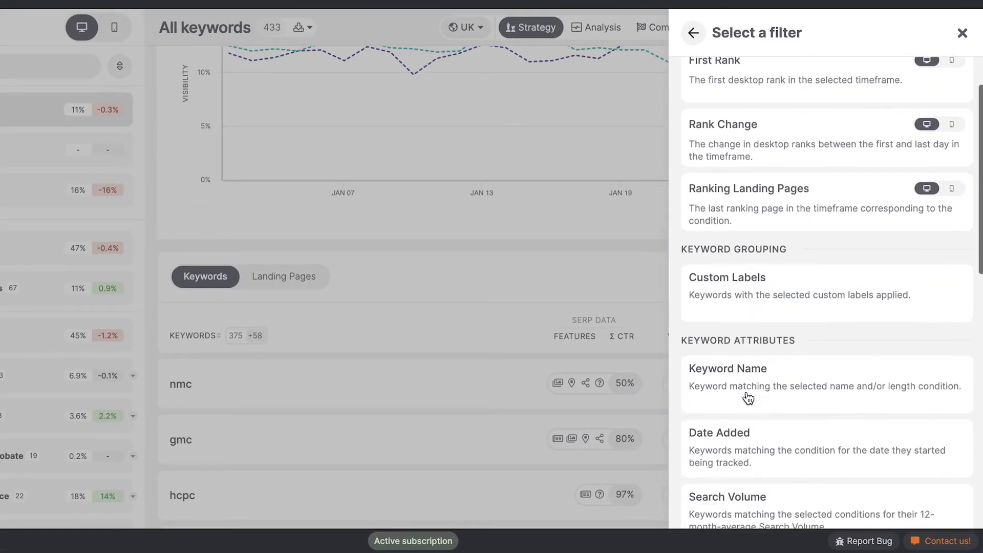
{"action": "left_click", "coordinate": [745, 330]}
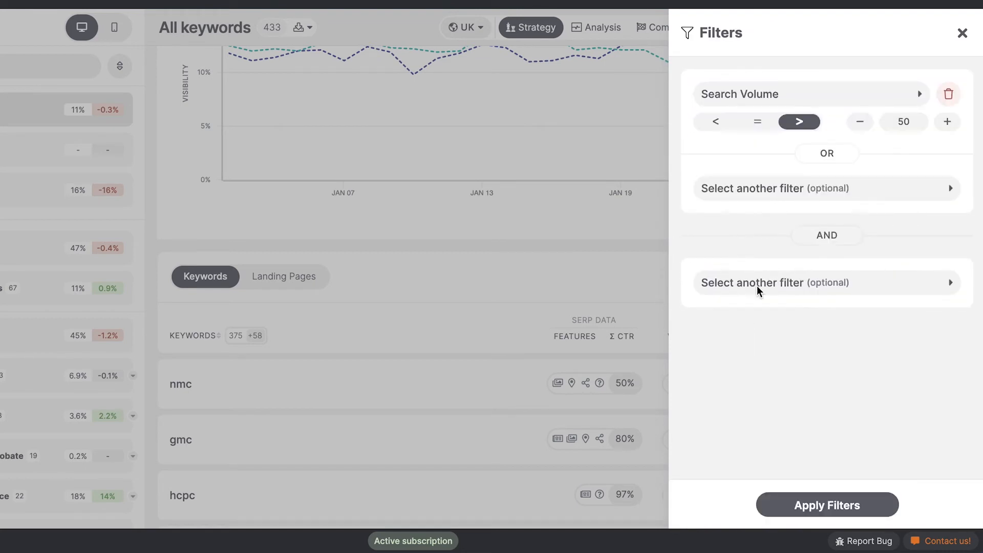
{"action": "left_click", "coordinate": [712, 126]}
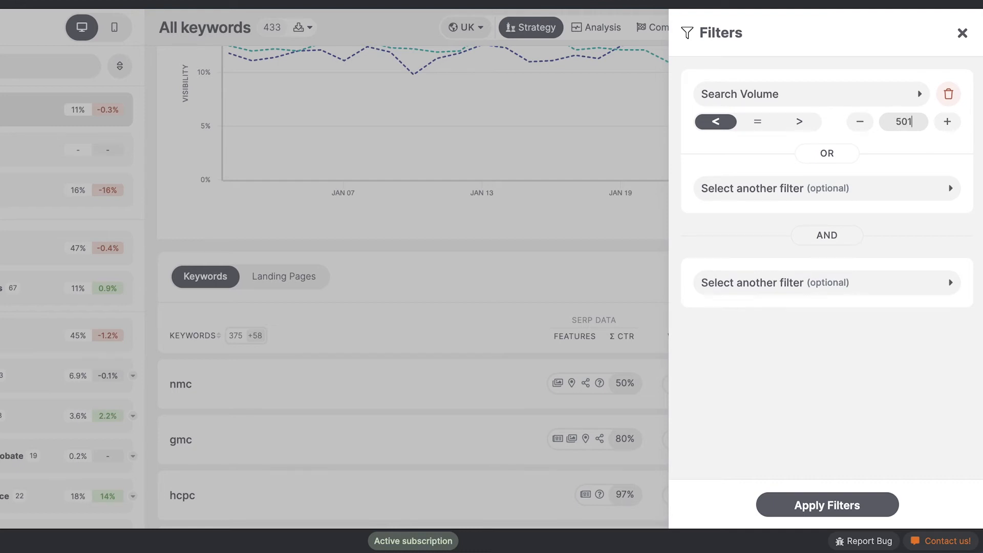
Step: Add an AND condition of Search Volume greater than 100 and apply the filters
{"action": "left_click", "coordinate": [799, 291]}
{"action": "scroll", "coordinate": [801, 296], "scroll_direction": "down", "scroll_amount": 6}
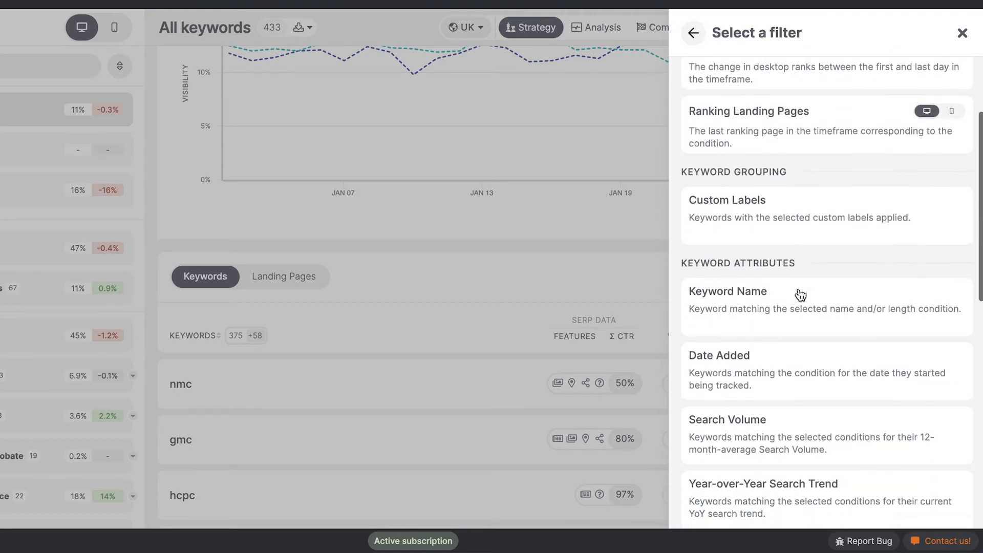
{"action": "scroll", "coordinate": [800, 293], "scroll_direction": "down", "scroll_amount": 2}
{"action": "left_click", "coordinate": [771, 373]}
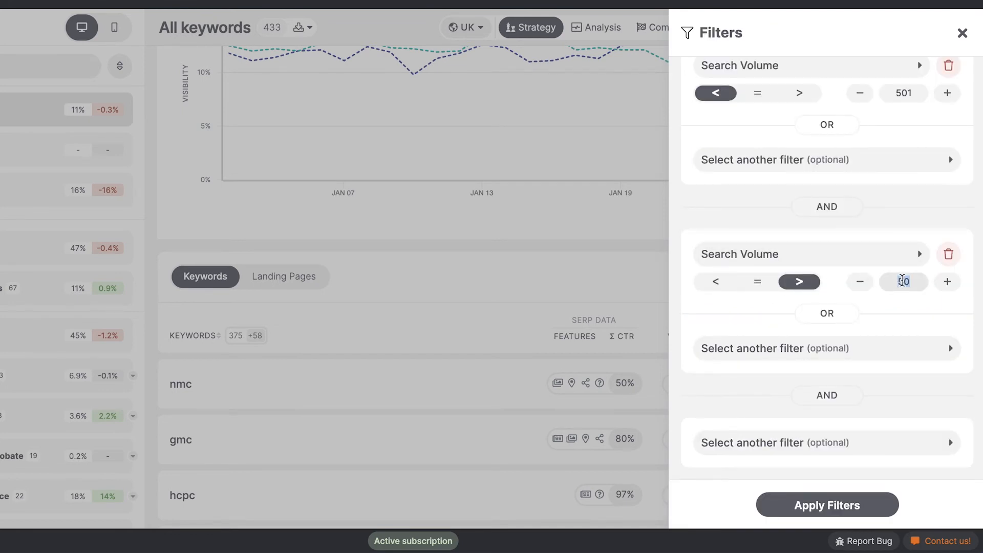
{"action": "type", "text": "100"}
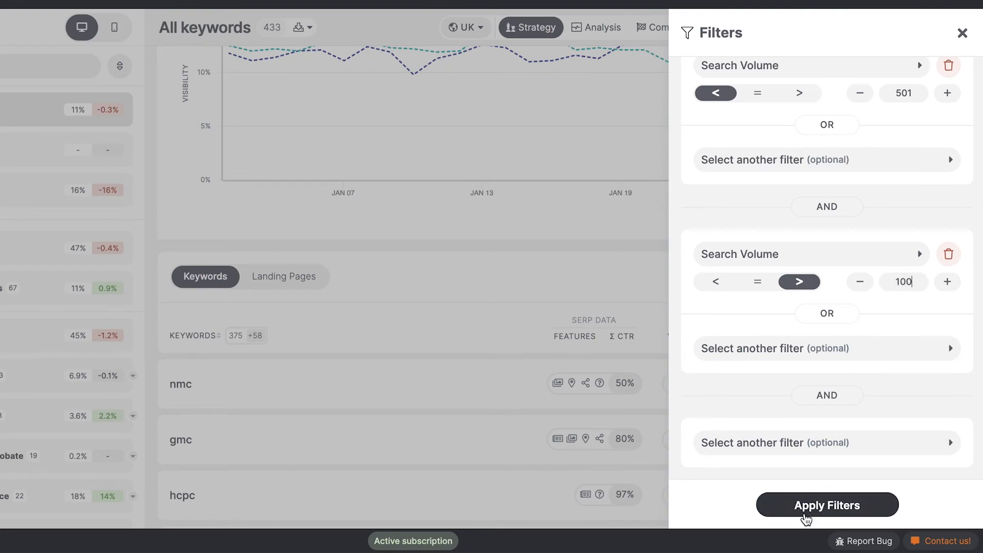
{"action": "left_click", "coordinate": [806, 512]}
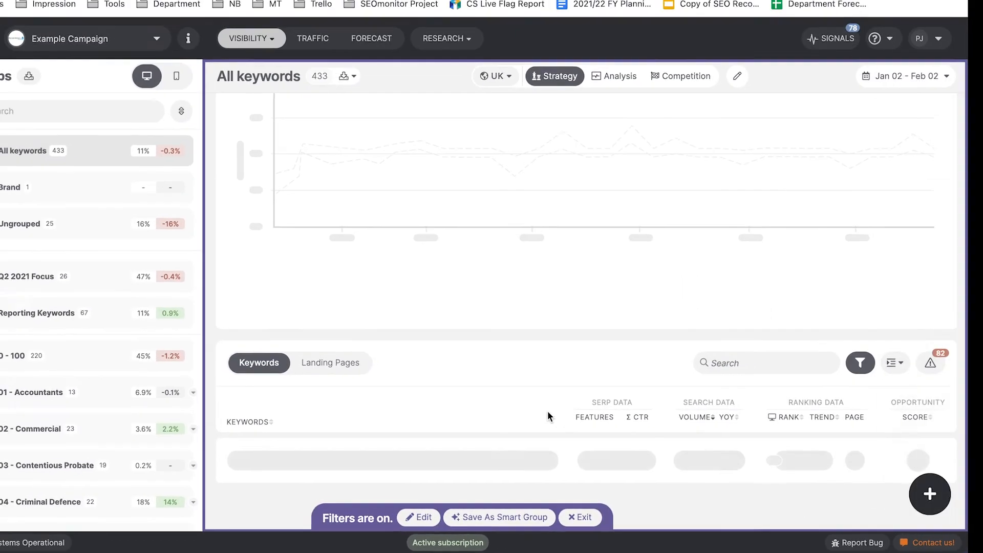
Step: Sort the filtered keywords by search volume in ascending and then descending order to check both ends of the range
{"action": "scroll", "coordinate": [549, 414], "scroll_direction": "down", "scroll_amount": 4}
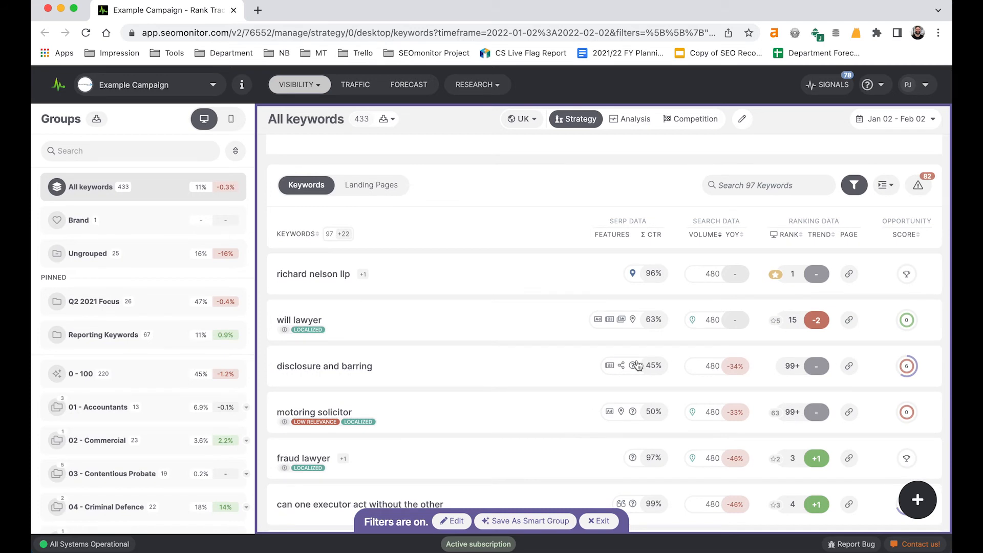
{"action": "left_click", "coordinate": [702, 235]}
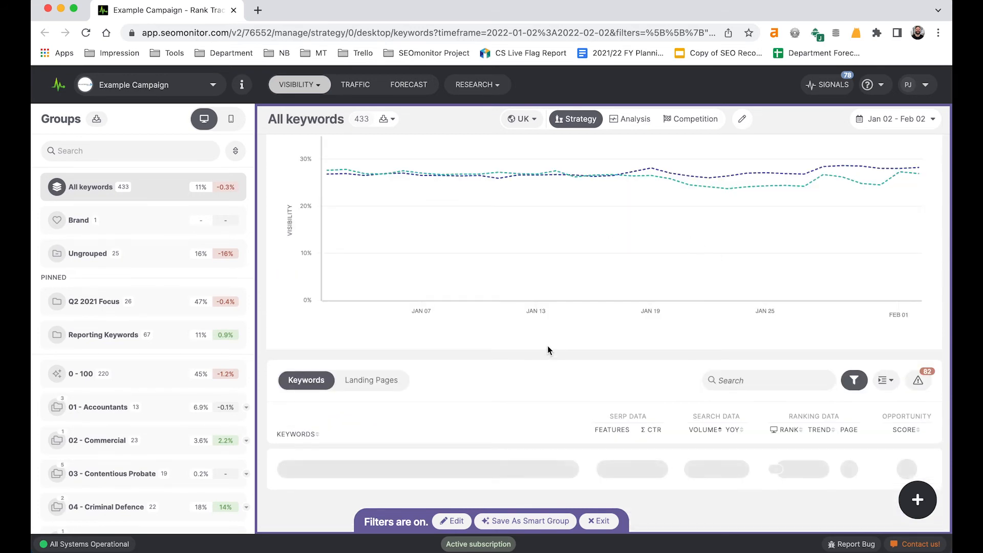
{"action": "scroll", "coordinate": [546, 347], "scroll_direction": "down", "scroll_amount": 3}
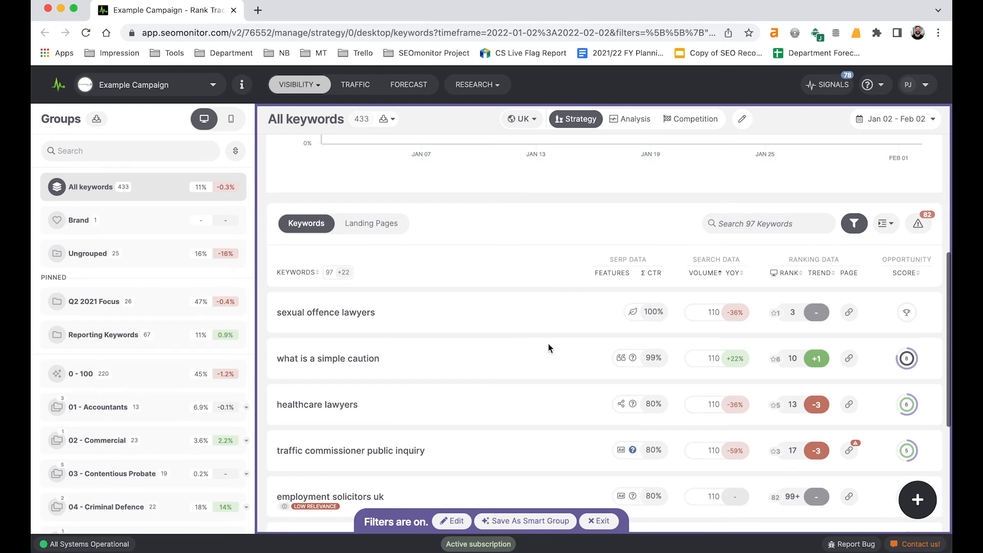
{"action": "left_click", "coordinate": [703, 274]}
{"action": "scroll", "coordinate": [615, 393], "scroll_direction": "down", "scroll_amount": 4}
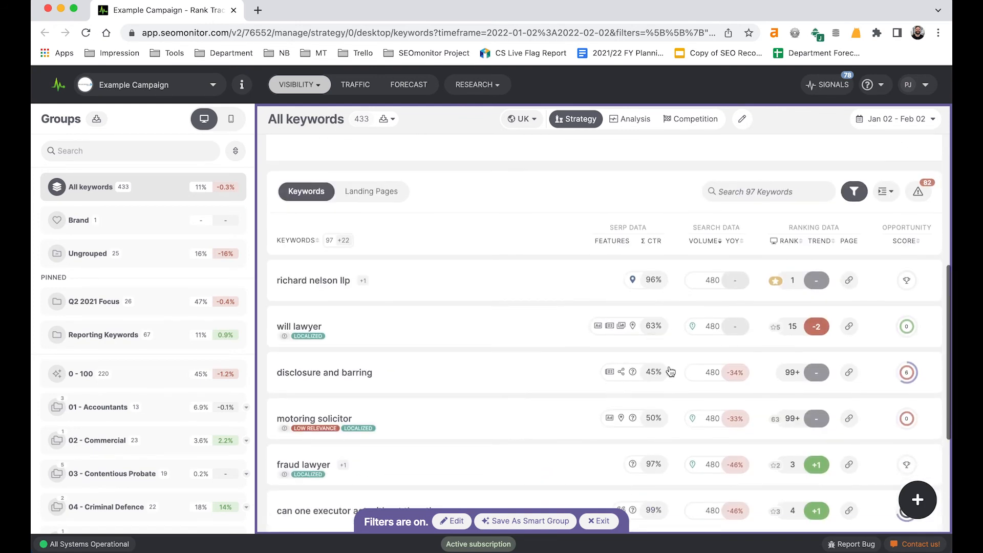
Step: Save the filtered keywords as a smart group named "101 - 500" and exit the filtered view
{"action": "left_click", "coordinate": [514, 521]}
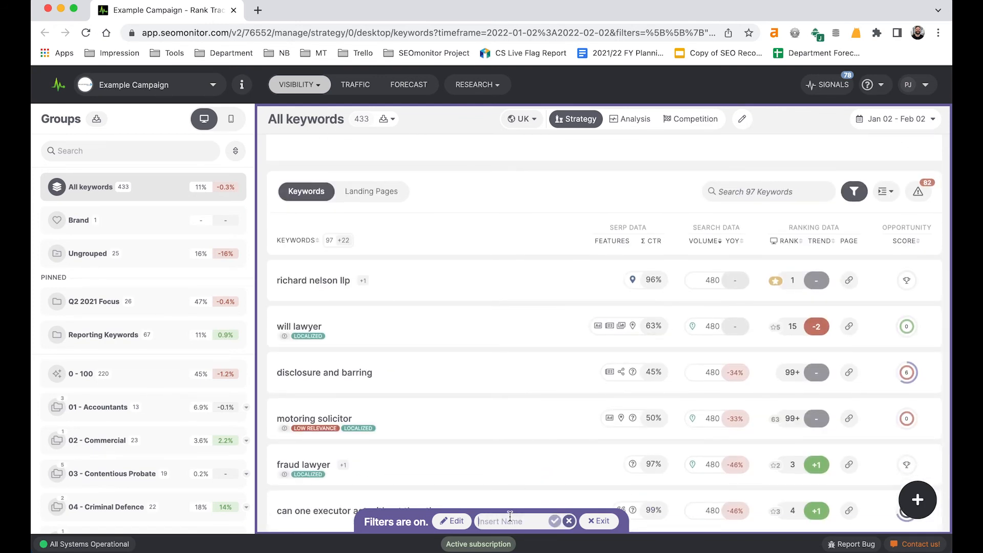
{"action": "type", "text": "101 - 500"}
{"action": "left_click", "coordinate": [556, 521]}
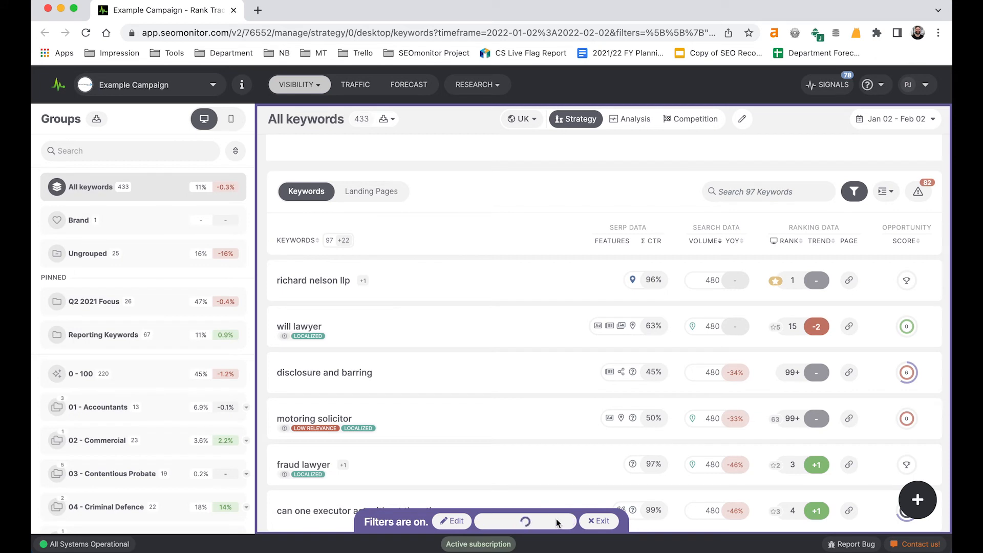
{"action": "left_click", "coordinate": [612, 521]}
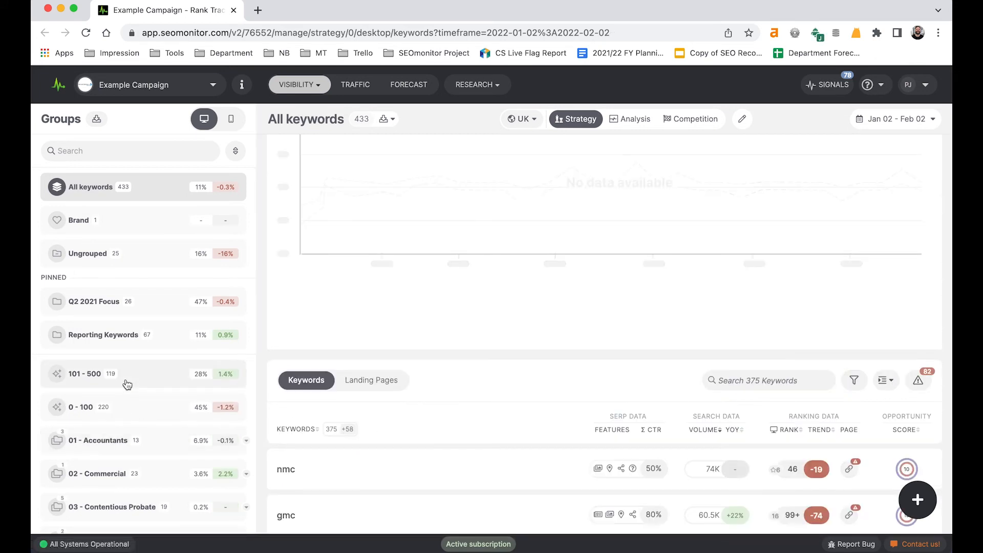